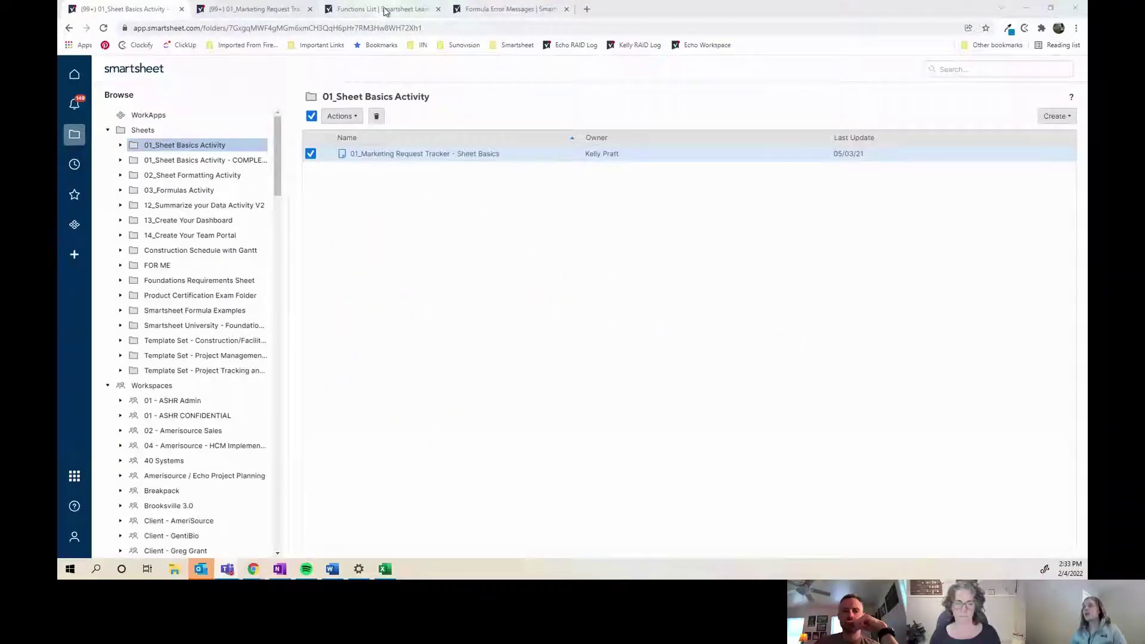
Switch to the 'Functions List | Smartsheet Learning' tab, which lists functions from ABS onward
click(381, 9)
click(279, 30)
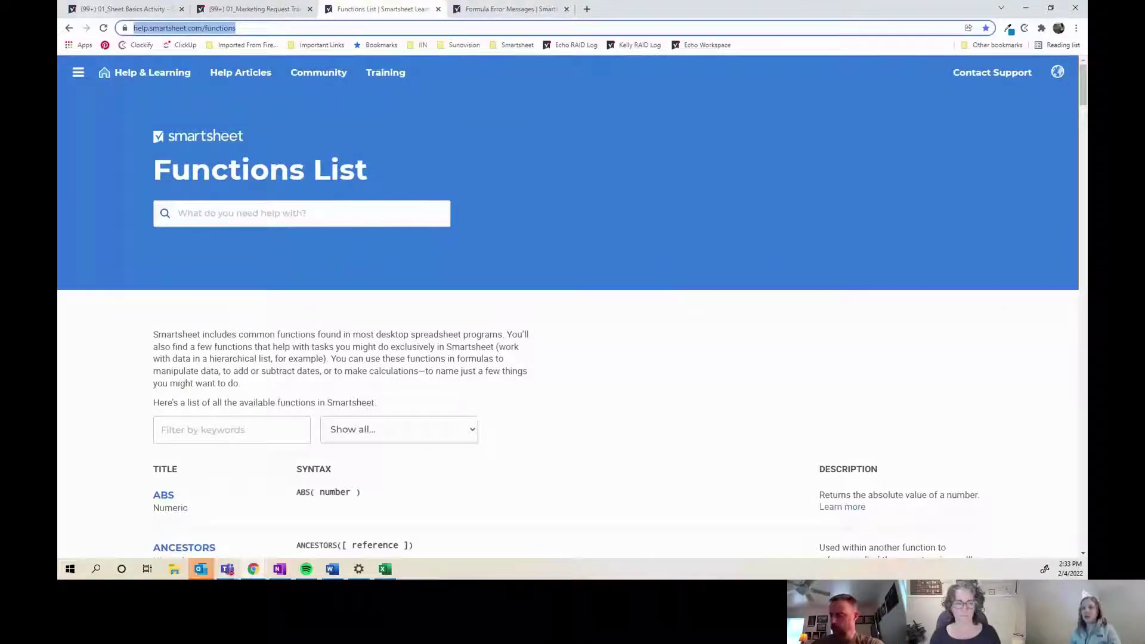
key(alt+Tab)
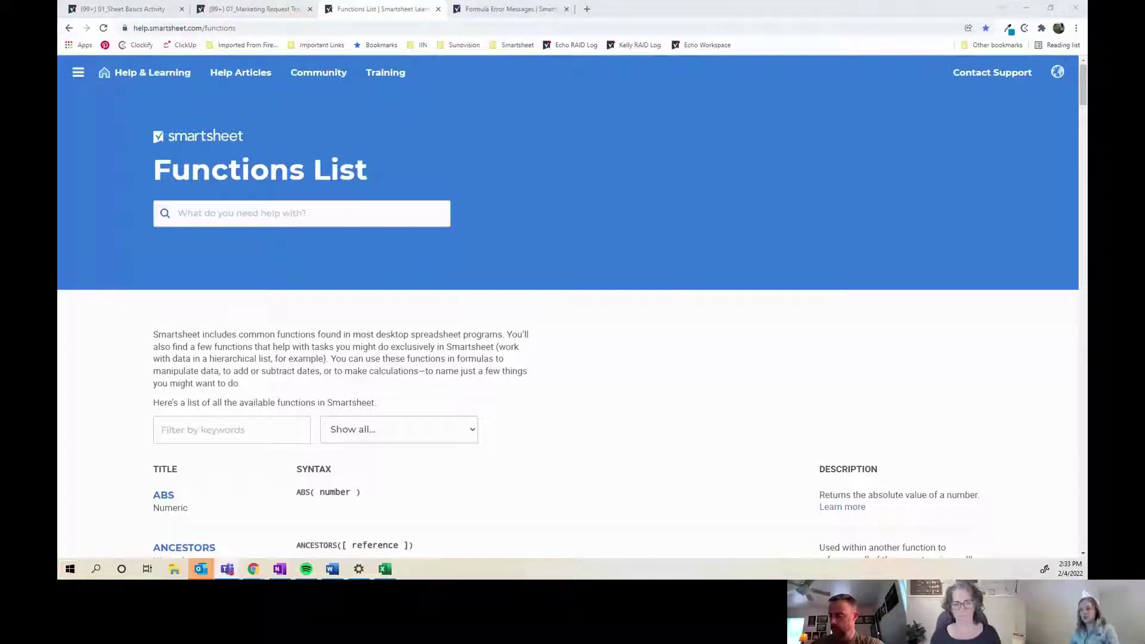
scroll(536, 442, down, 15)
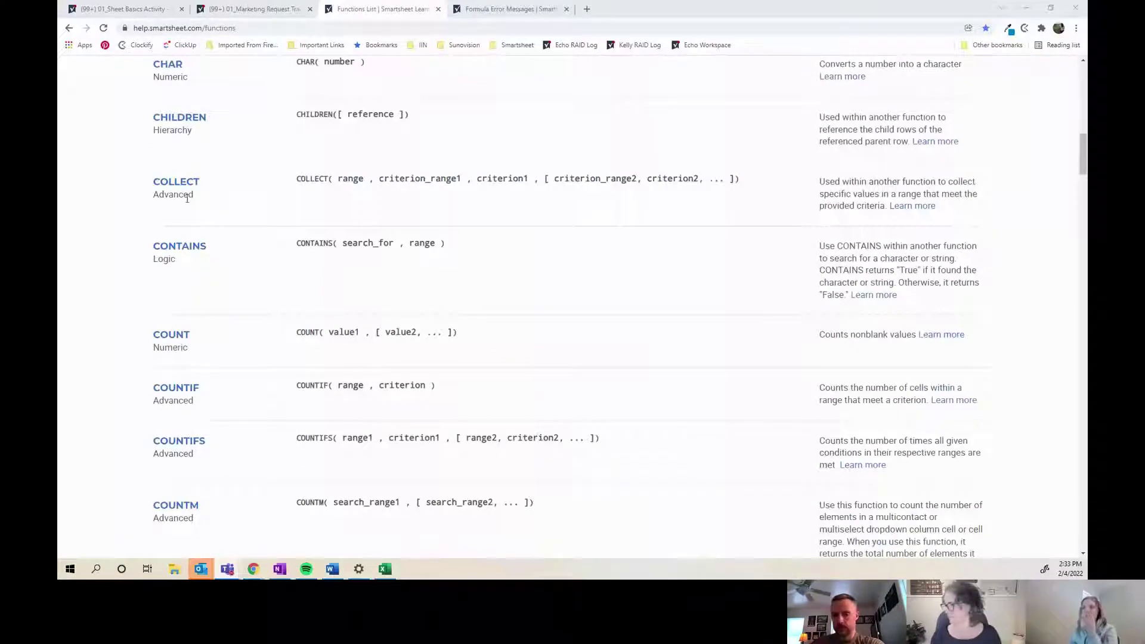
scroll(176, 281, up, 6)
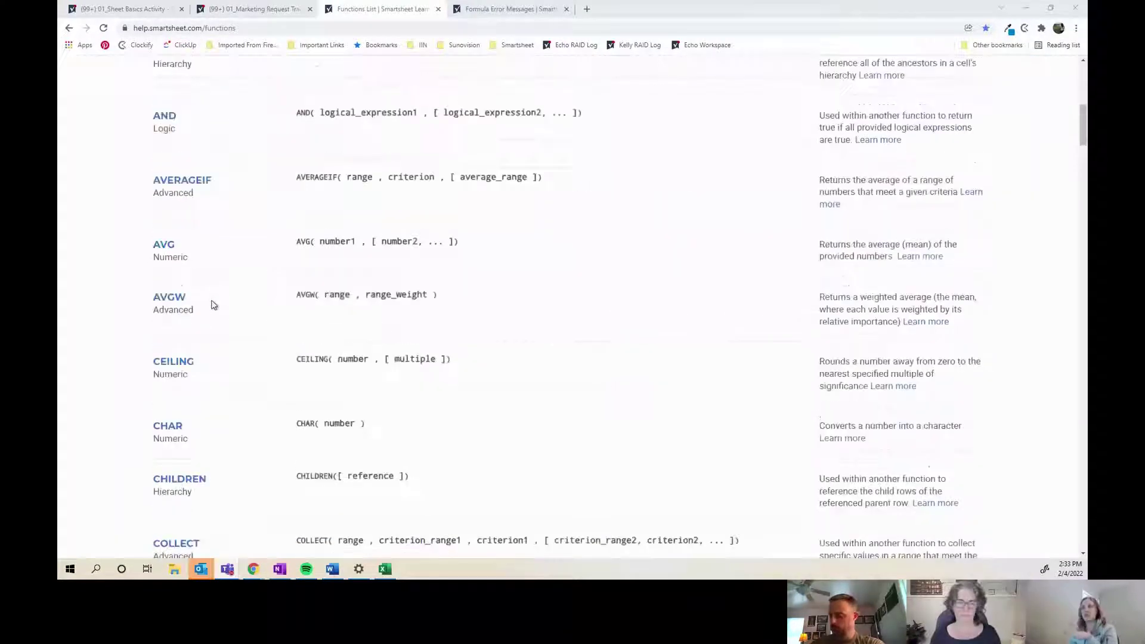
scroll(213, 305, up, 4)
scroll(213, 305, down, 9)
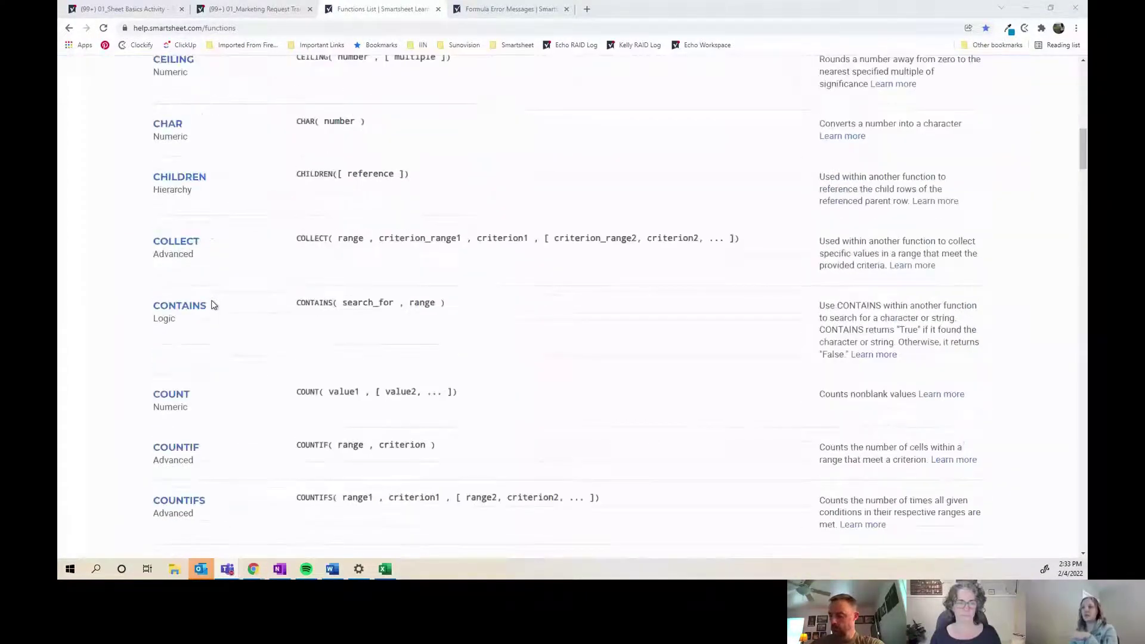
scroll(213, 305, down, 10)
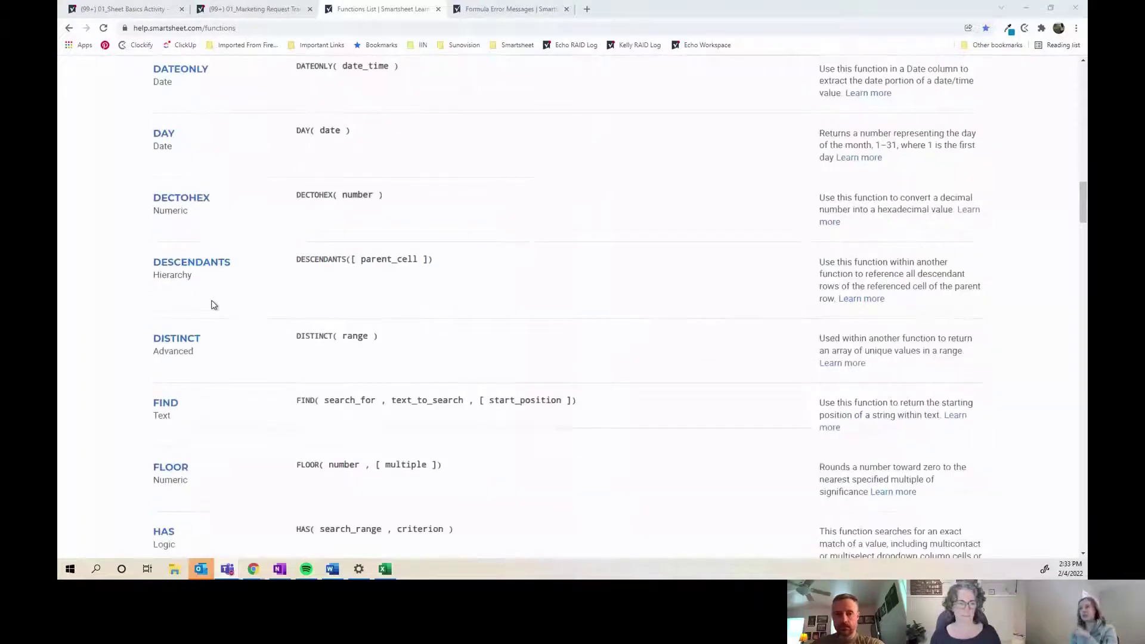
scroll(757, 431, down, 10)
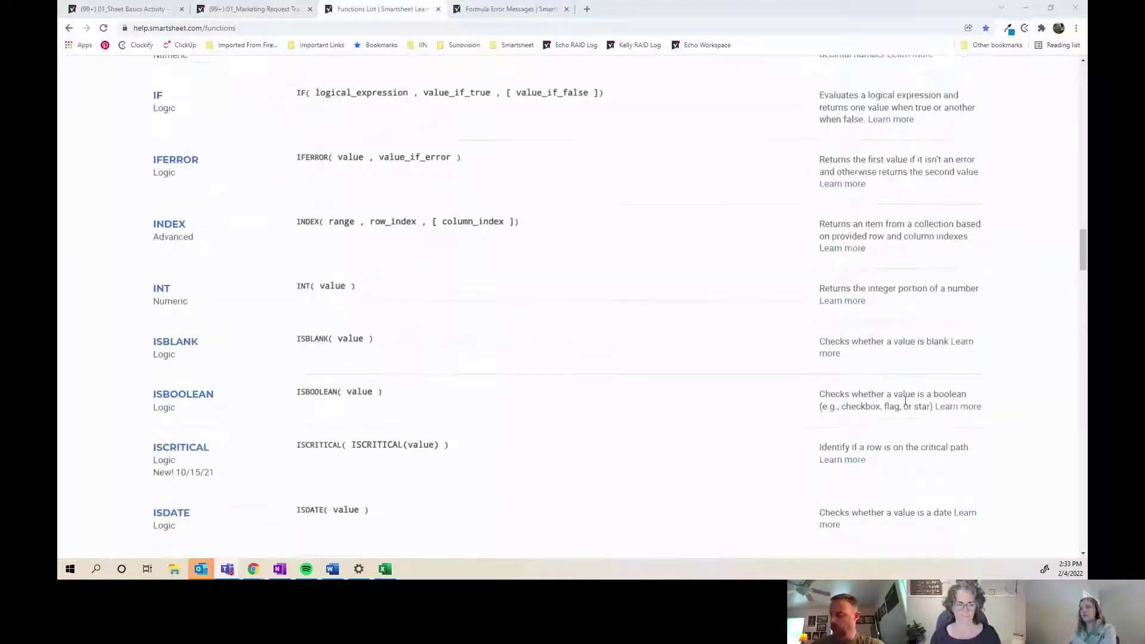
scroll(903, 403, down, 8)
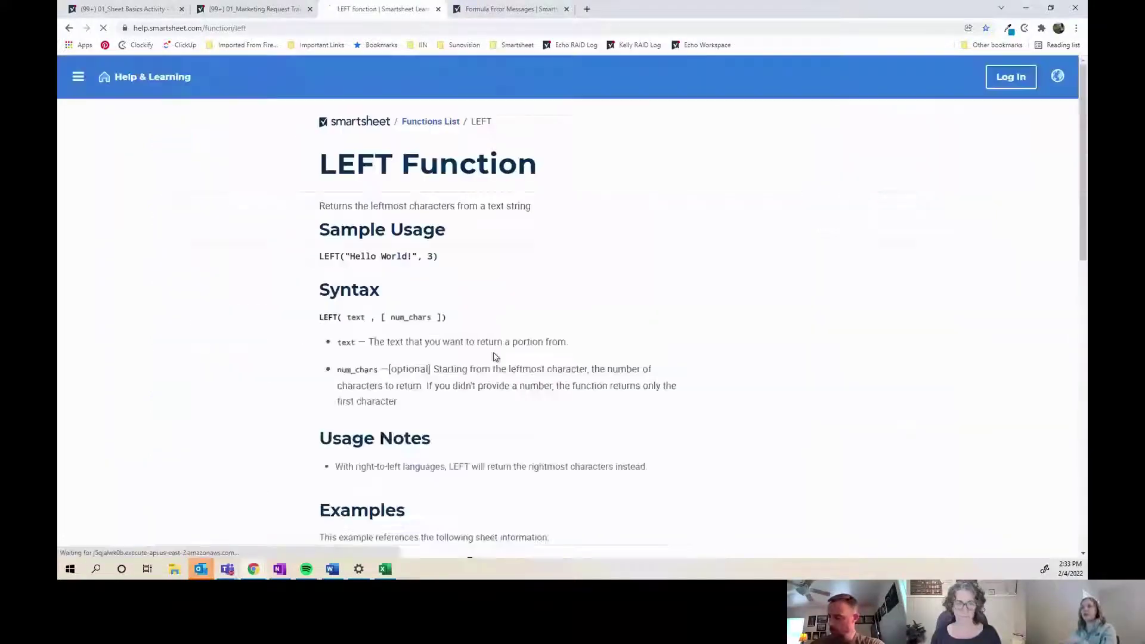
Review the LEFT function article's examples, then return to the functions list
scroll(678, 378, down, 6)
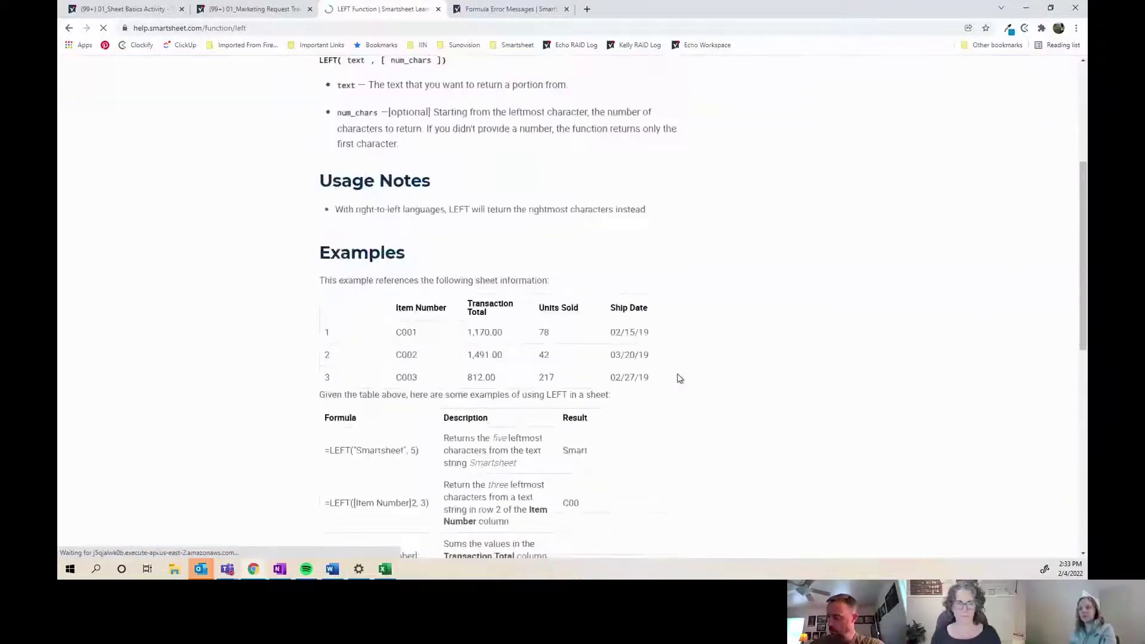
scroll(583, 403, down, 3)
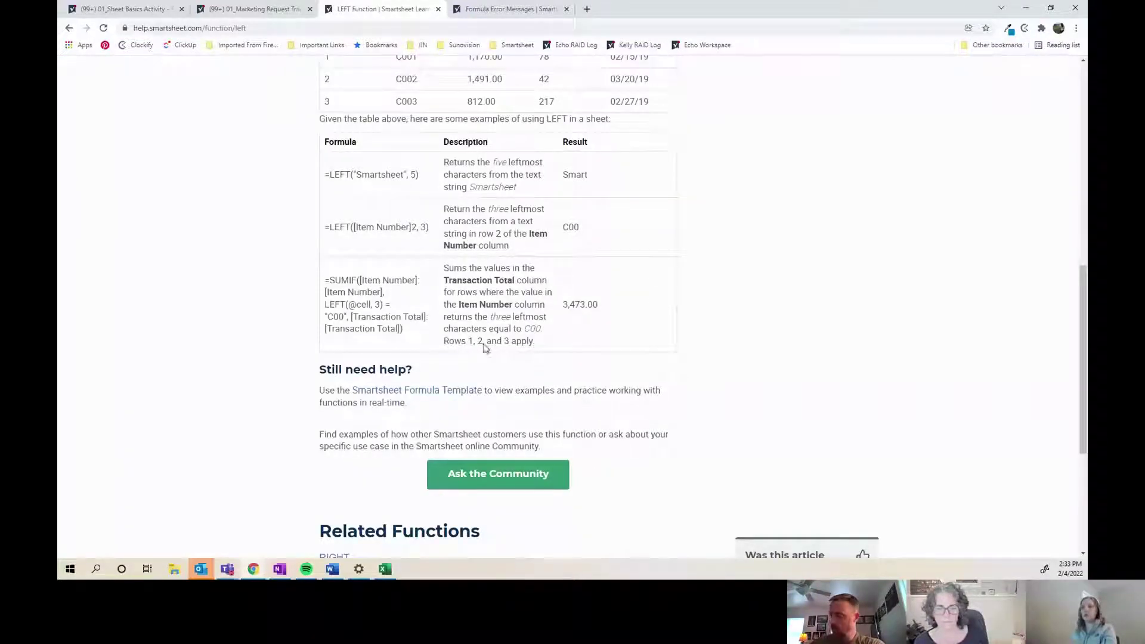
scroll(223, 279, up, 3)
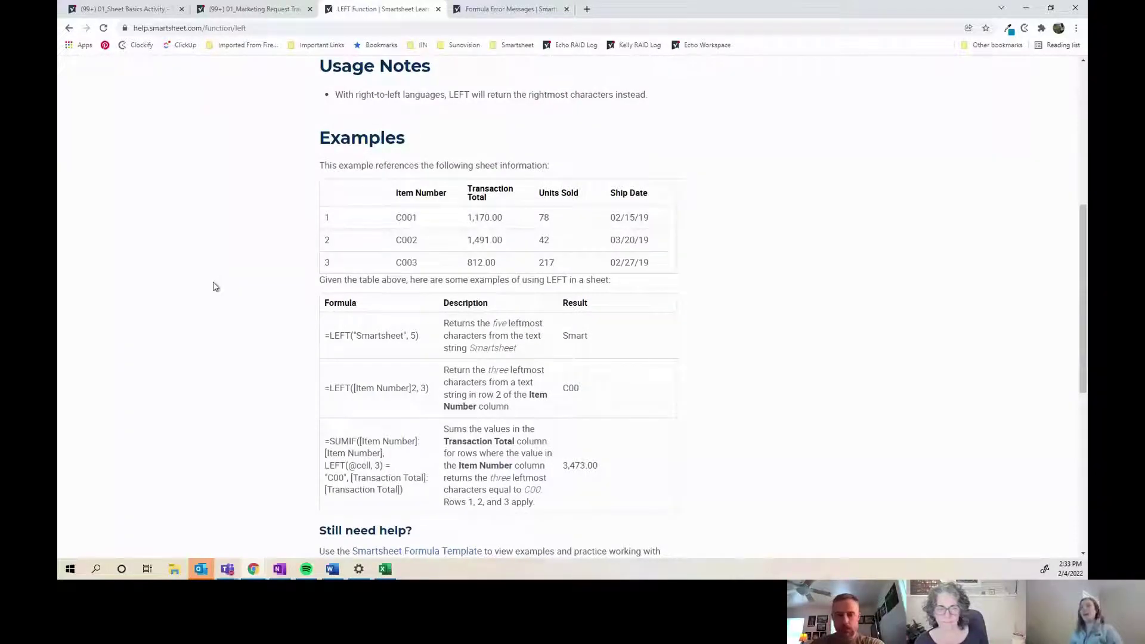
scroll(258, 295, up, 6)
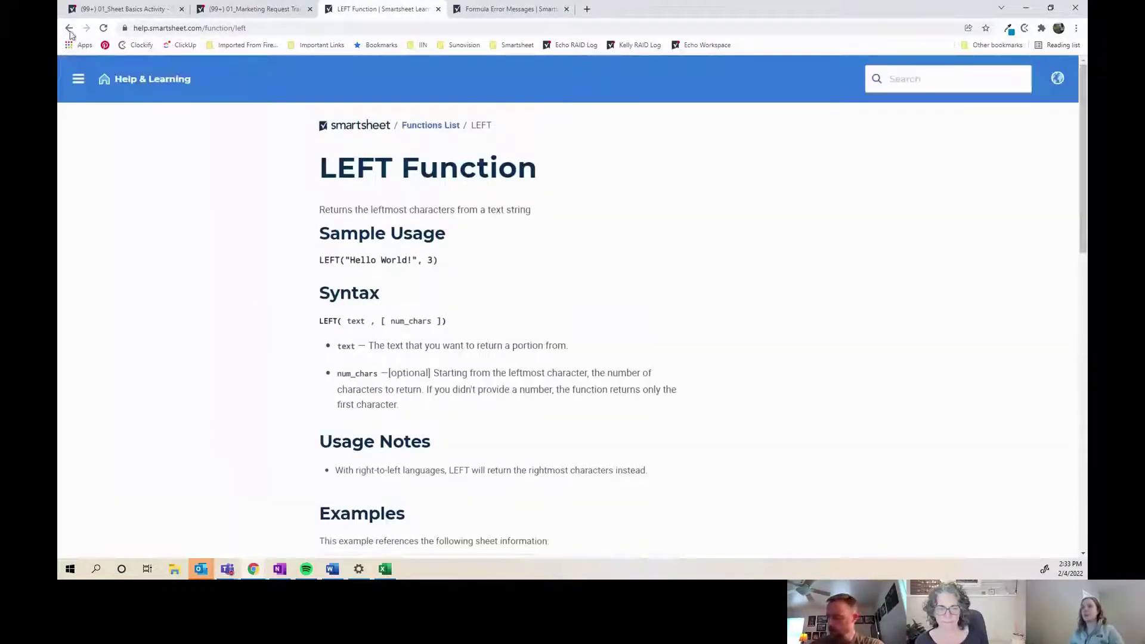
click(69, 30)
Open the Formula Error Messages article and review errors from #BLOCKED to #UNSUPPORTED CROSS-SHEET FORMULA
click(506, 9)
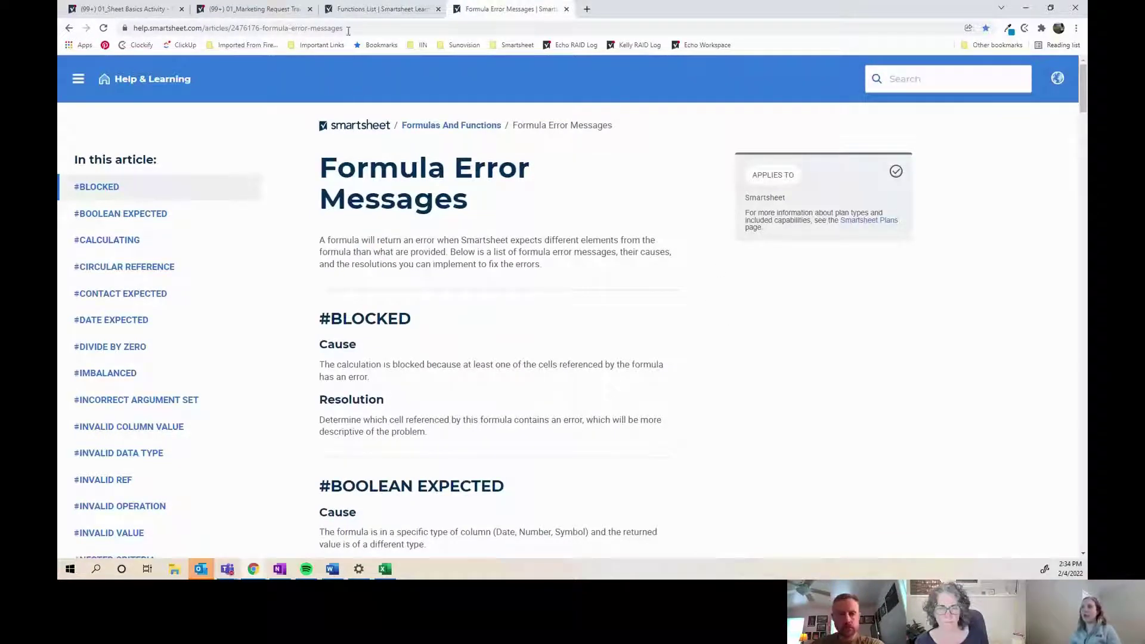
key(ctrl+l)
key(alt+Tab)
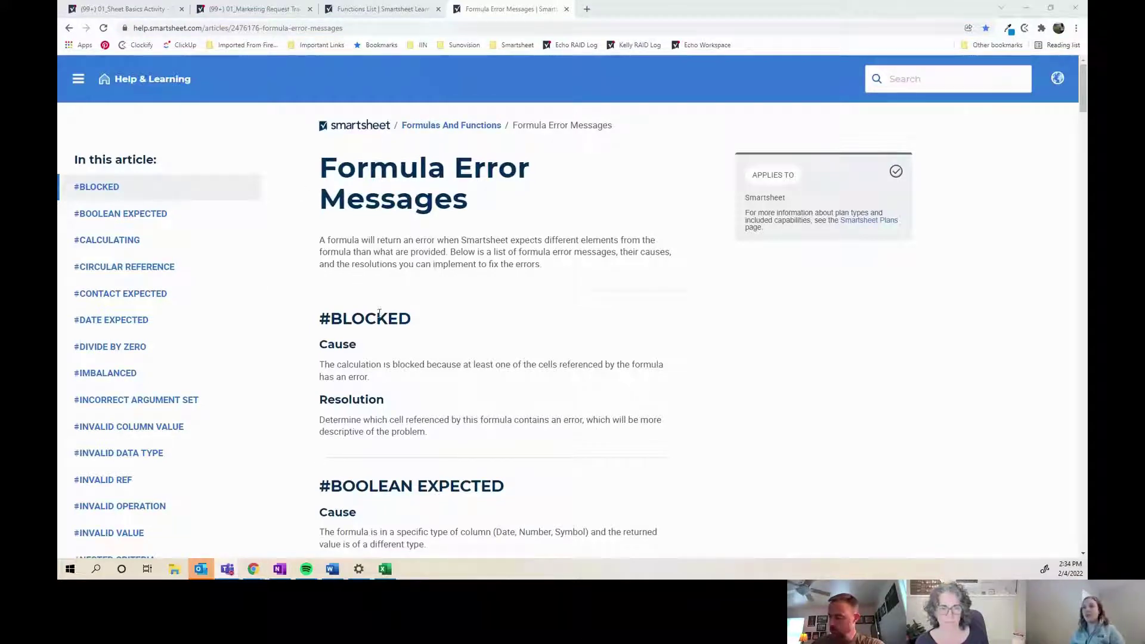
scroll(305, 321, down, 4)
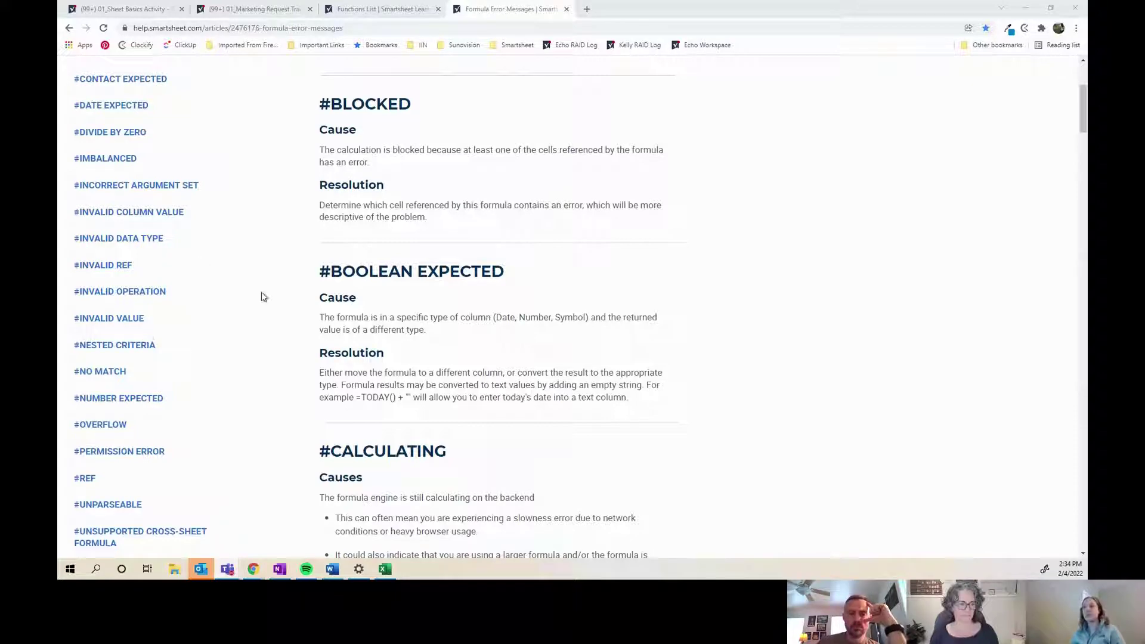
scroll(225, 243, up, 4)
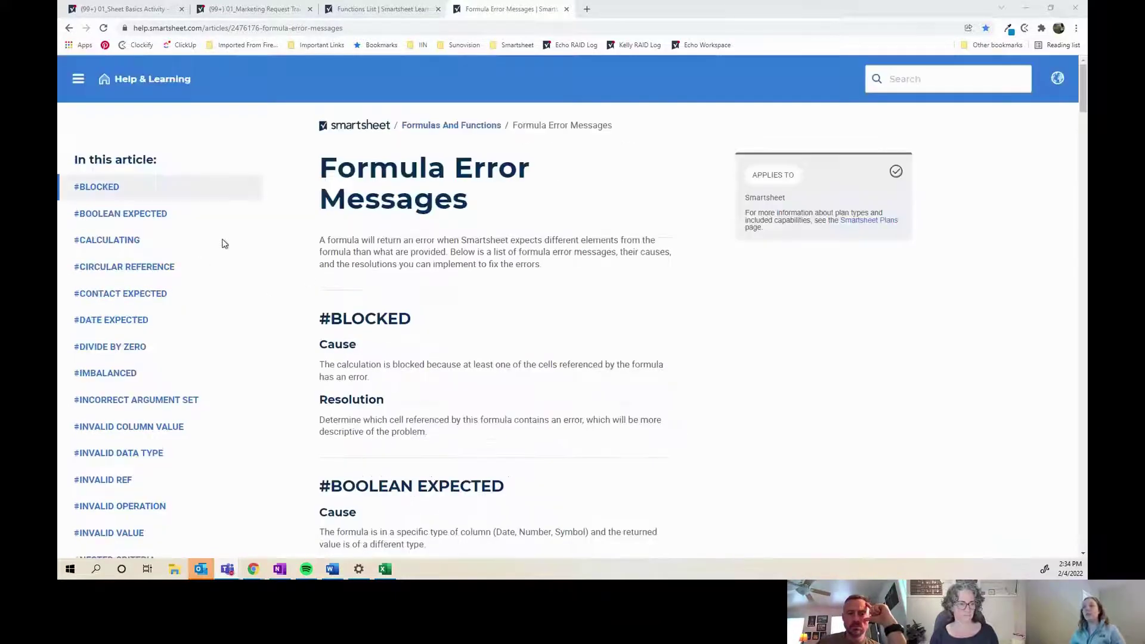
scroll(235, 352, down, 1)
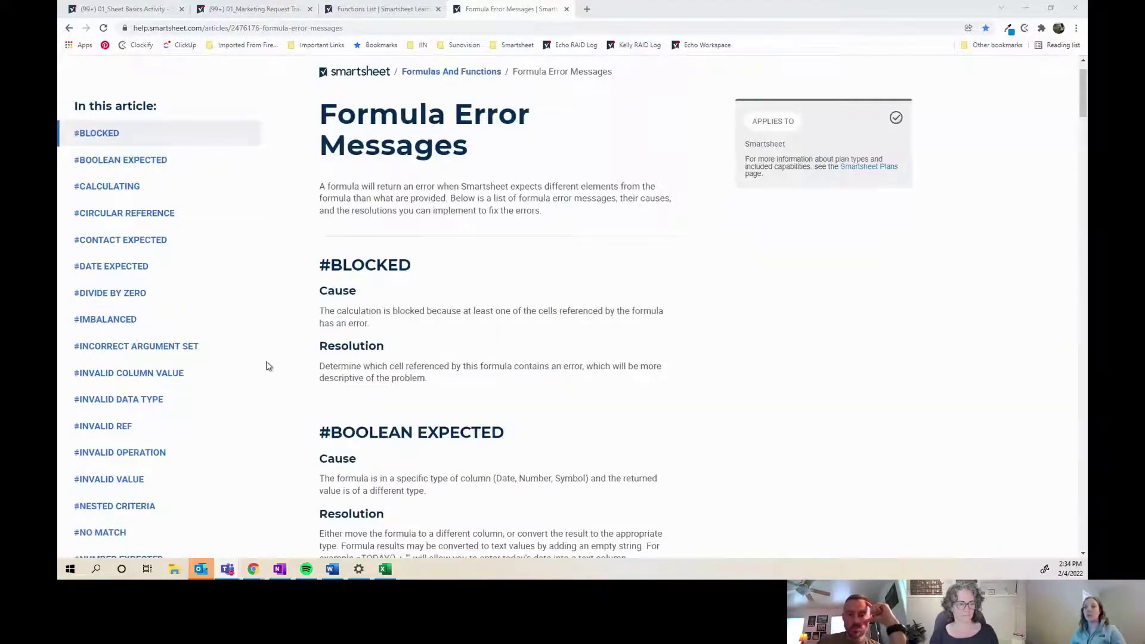
scroll(266, 366, down, 5)
scroll(638, 364, down, 1)
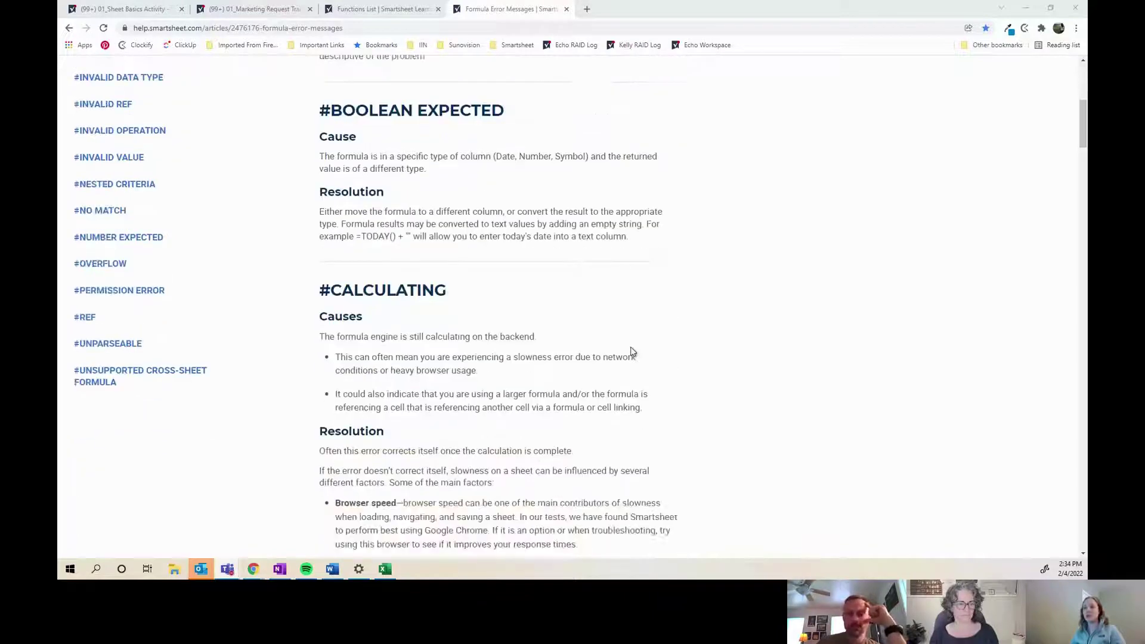
scroll(633, 352, up, 7)
scroll(633, 352, down, 1)
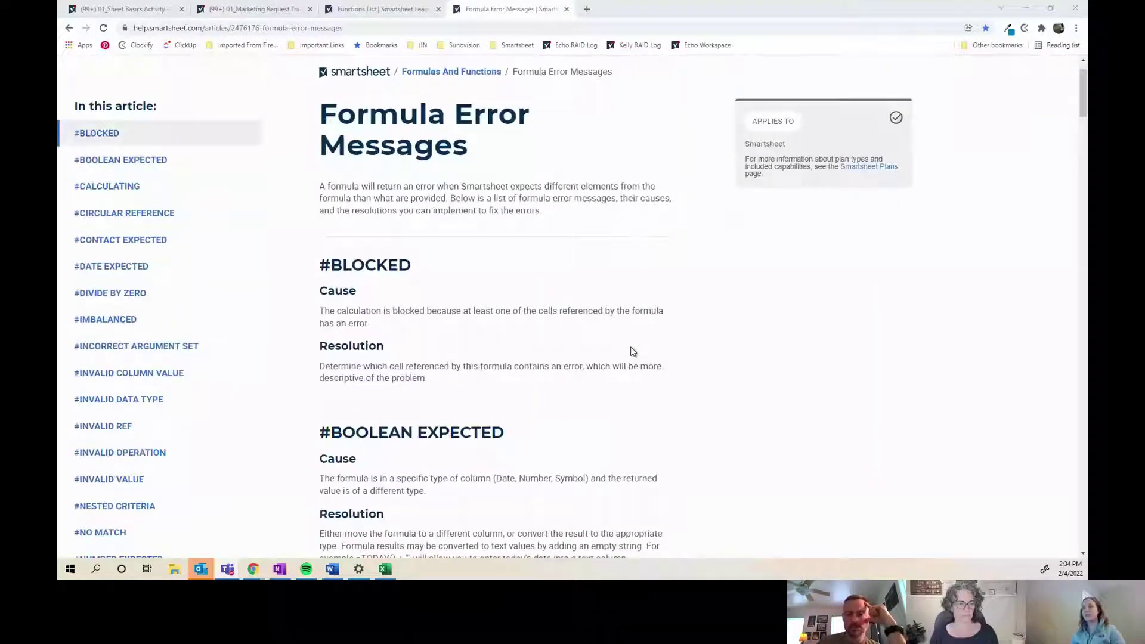
click(268, 11)
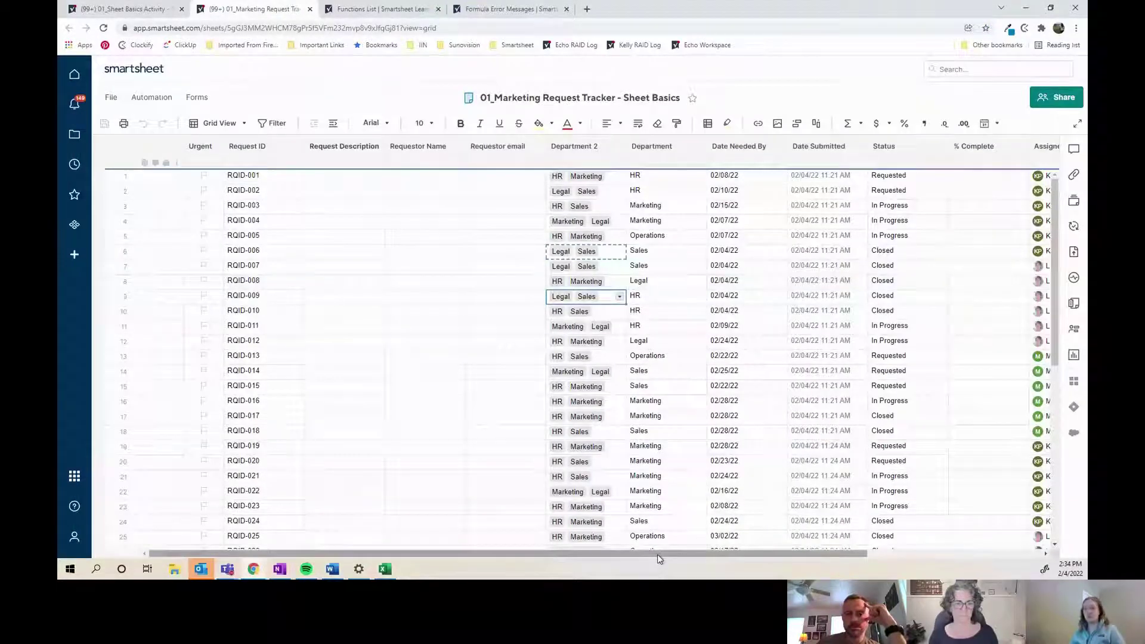
drag(654, 551, 961, 544)
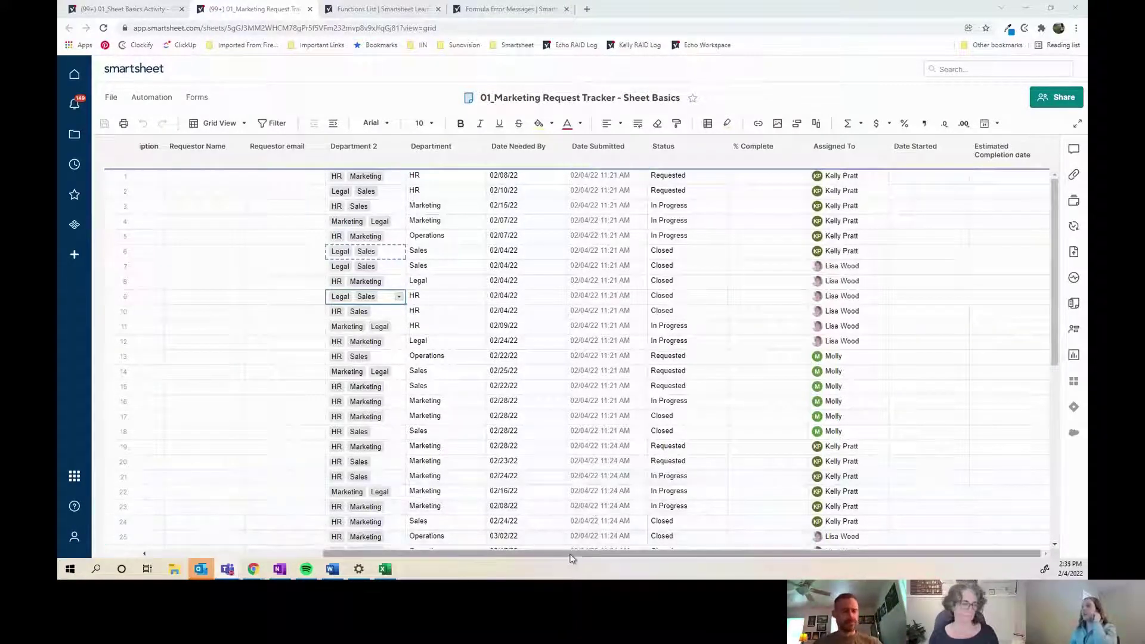
drag(571, 557, 370, 542)
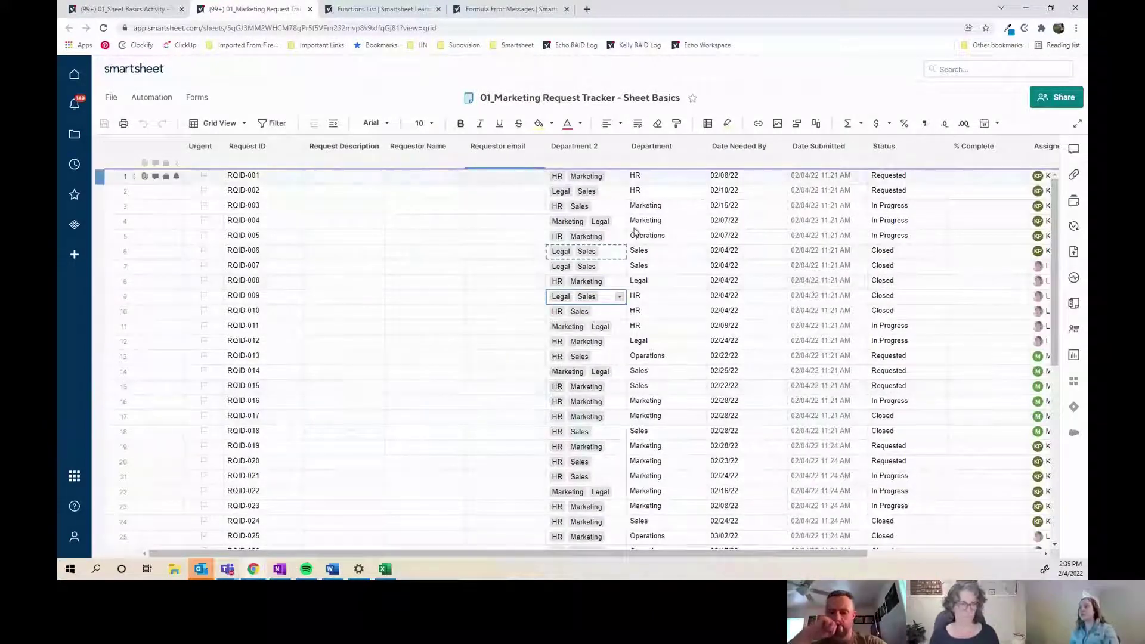
Add a new 'Revenue' column to the right of the Requestor email column
click(535, 146)
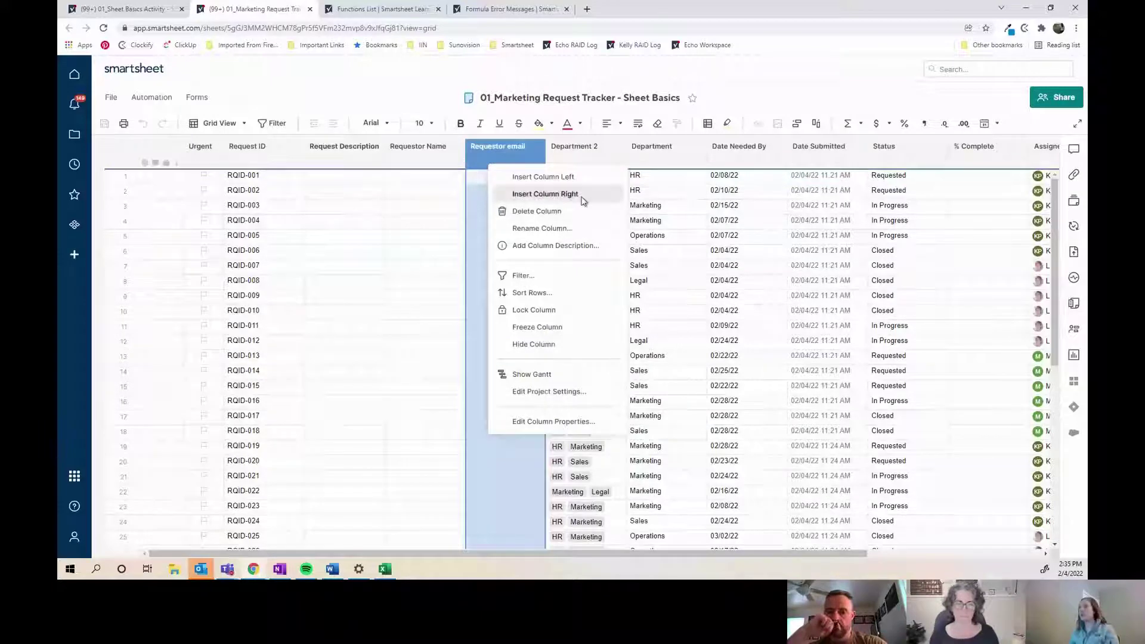
click(579, 192)
text(Revenue)
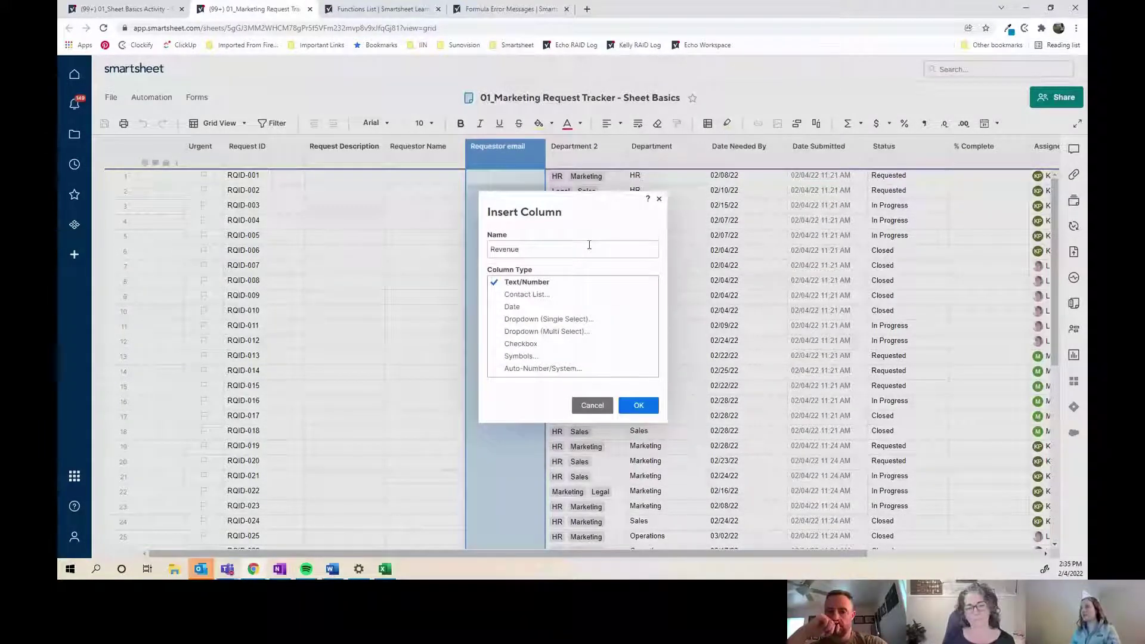
key(Return)
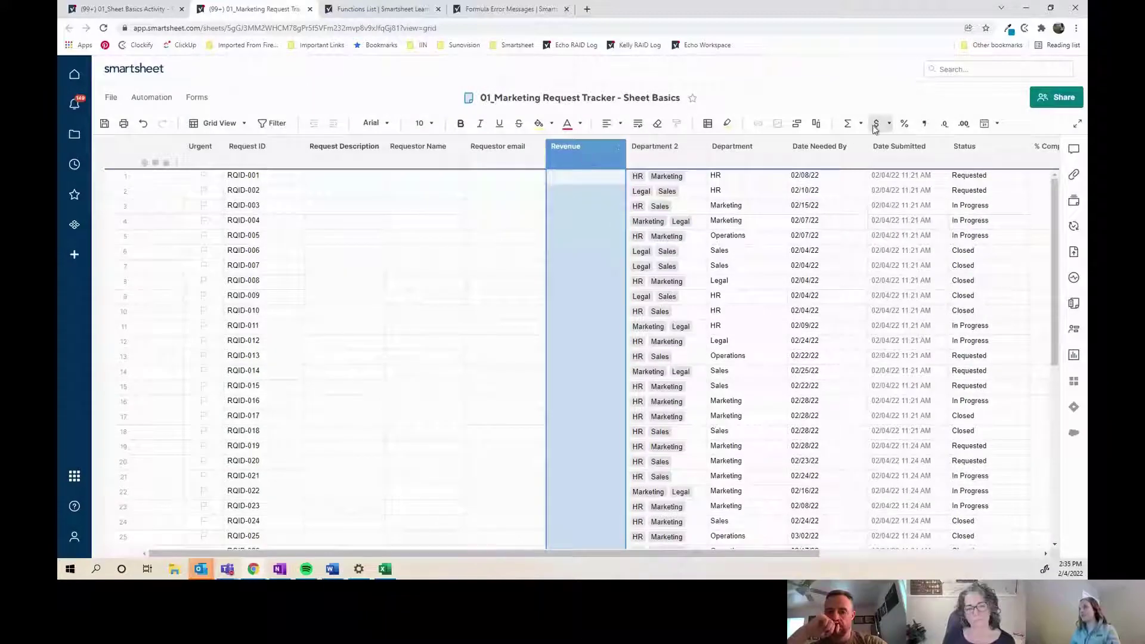
Enter revenue $100, $1000, $250, $300, $500, $450 and $375 in rows 1–7
click(611, 178)
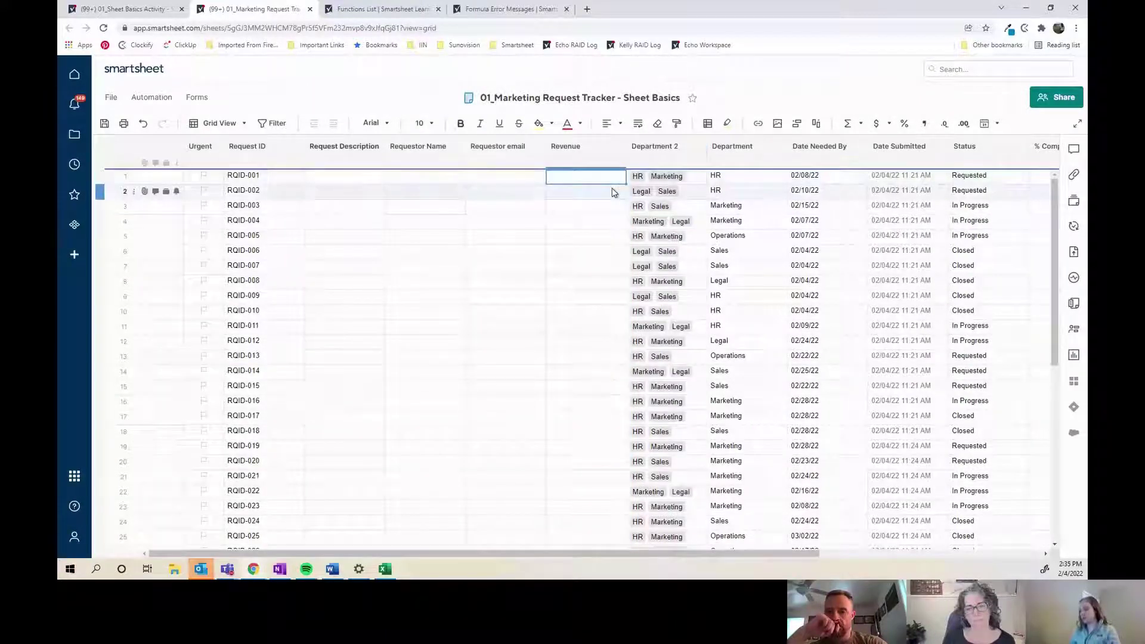
text($100)
key(Return)
text($1000)
key(Return)
text($250)
key(Return)
text($300)
key(Return)
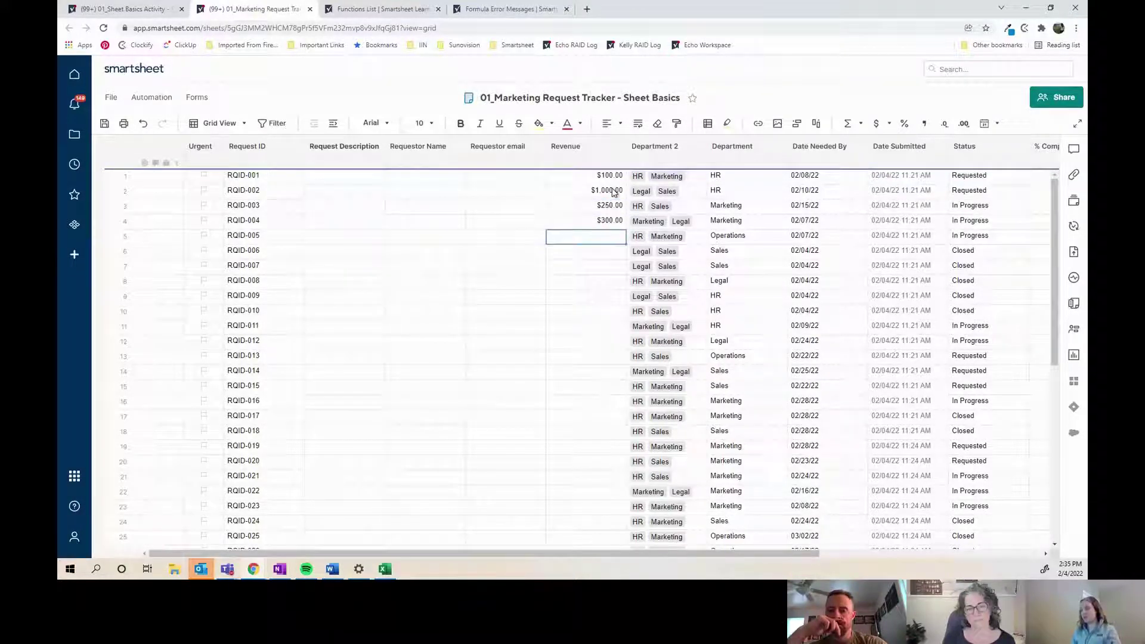
text($500)
key(Return)
text($450)
key(Return)
text($375)
key(Return)
Copy the rows 1–7 revenue amounts and paste them repeatedly down through row 42
drag(651, 153, 620, 265)
key(ctrl+c)
click(596, 280)
key(ctrl+v)
click(596, 385)
key(ctrl+v)
scroll(608, 422, down, 3)
click(597, 310)
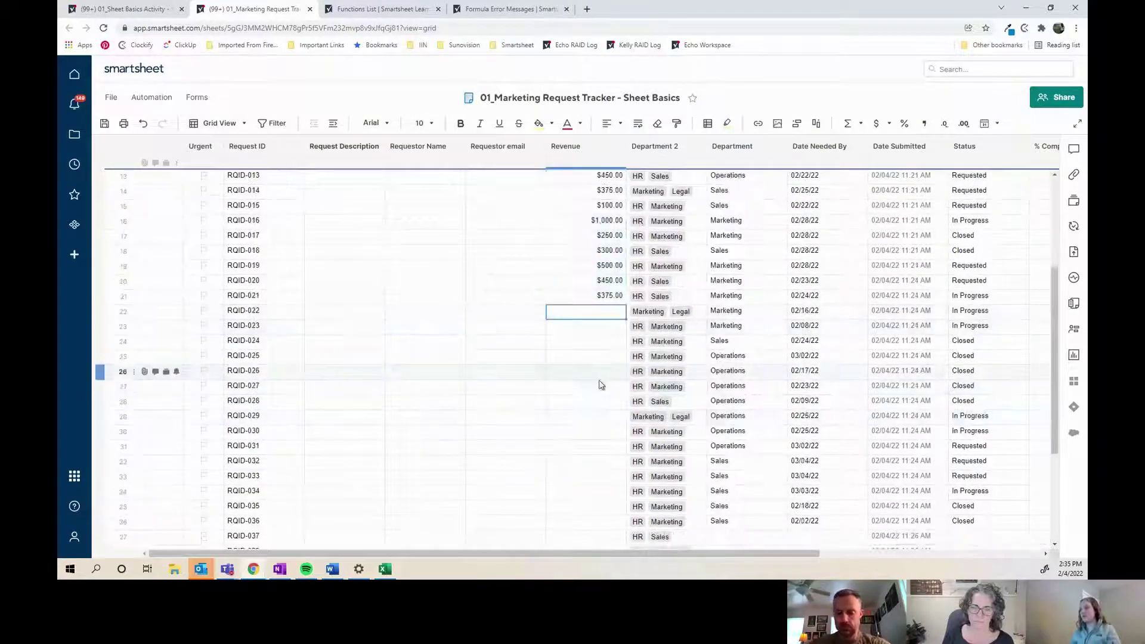
key(ctrl+v)
click(596, 416)
key(ctrl+v)
scroll(601, 471, down, 2)
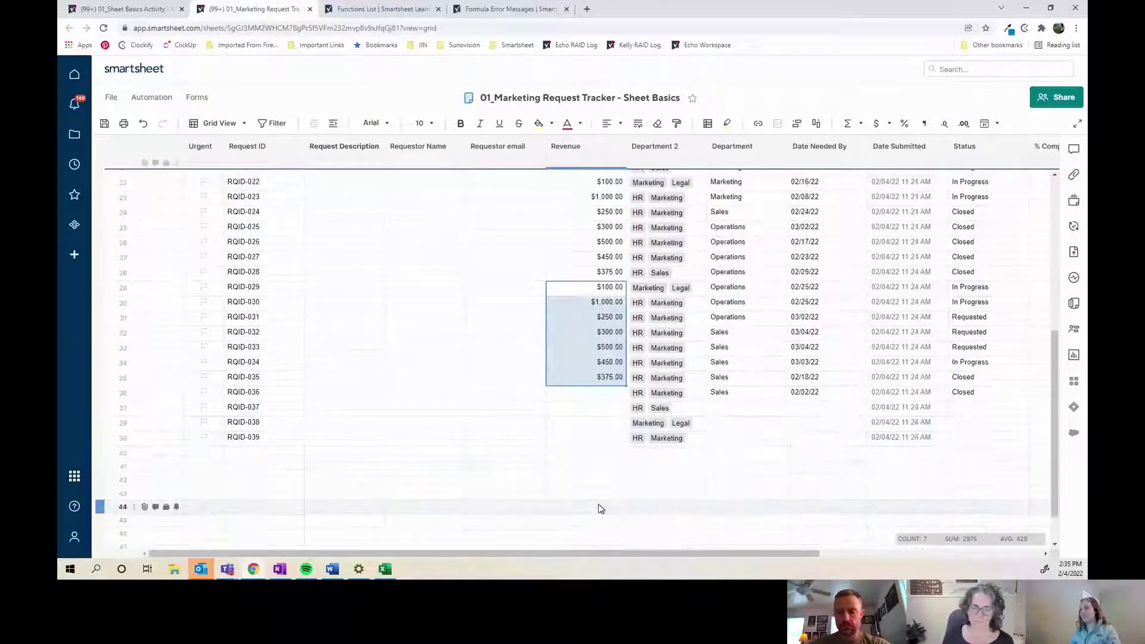
click(602, 396)
key(ctrl+v)
click(712, 480)
Save the tracker and return to the 01_Sheet Basics Activity folder
click(104, 125)
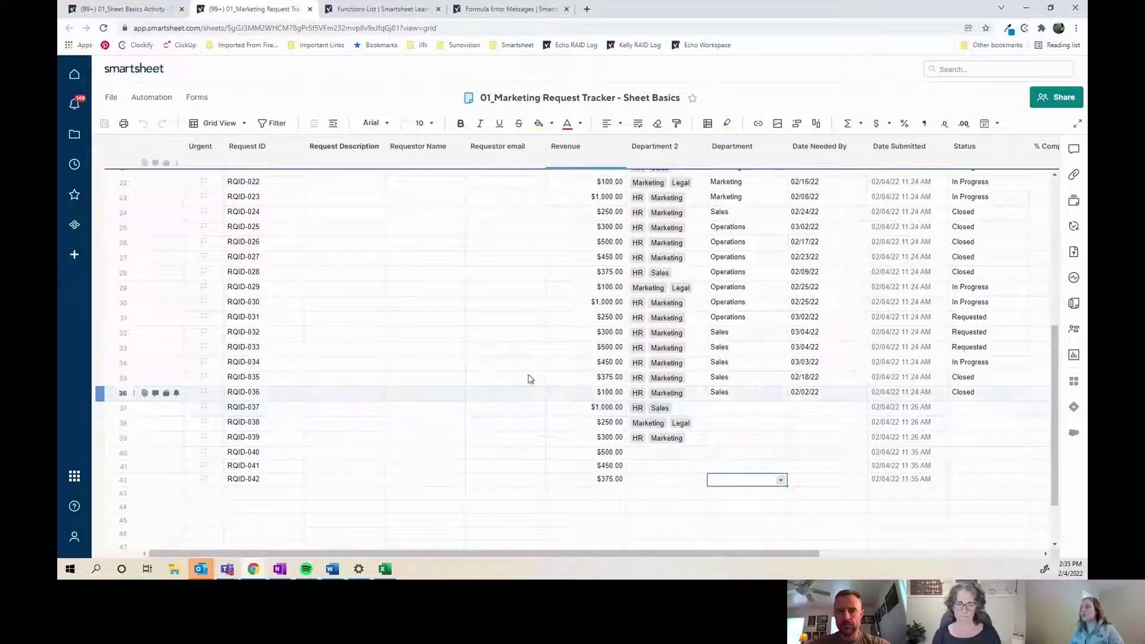
click(775, 394)
scroll(674, 428, up, 5)
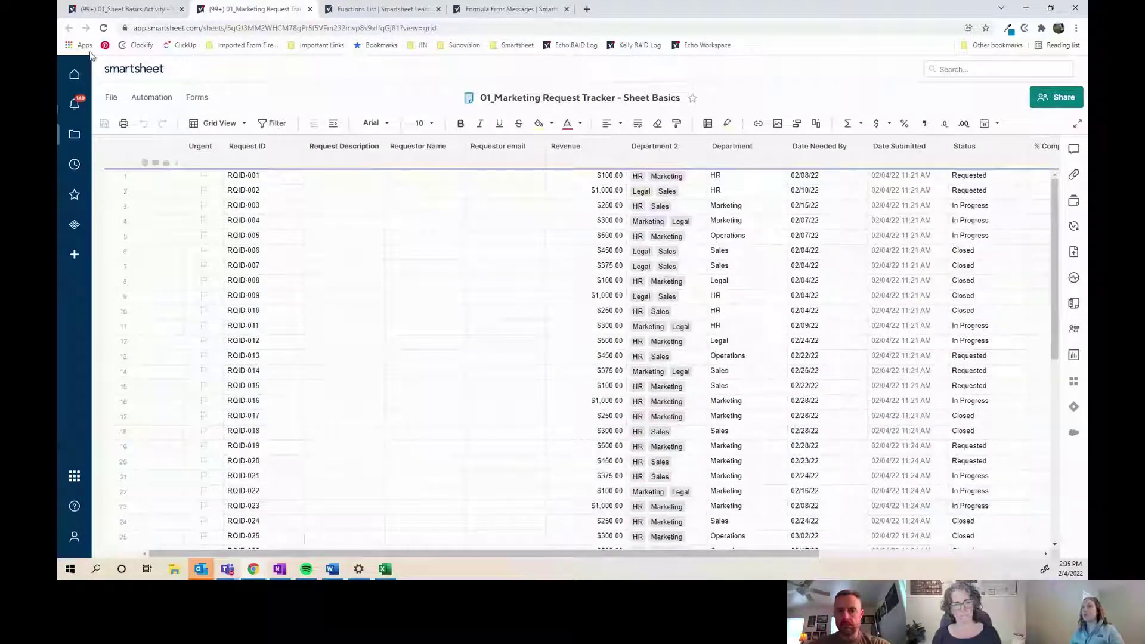
click(120, 9)
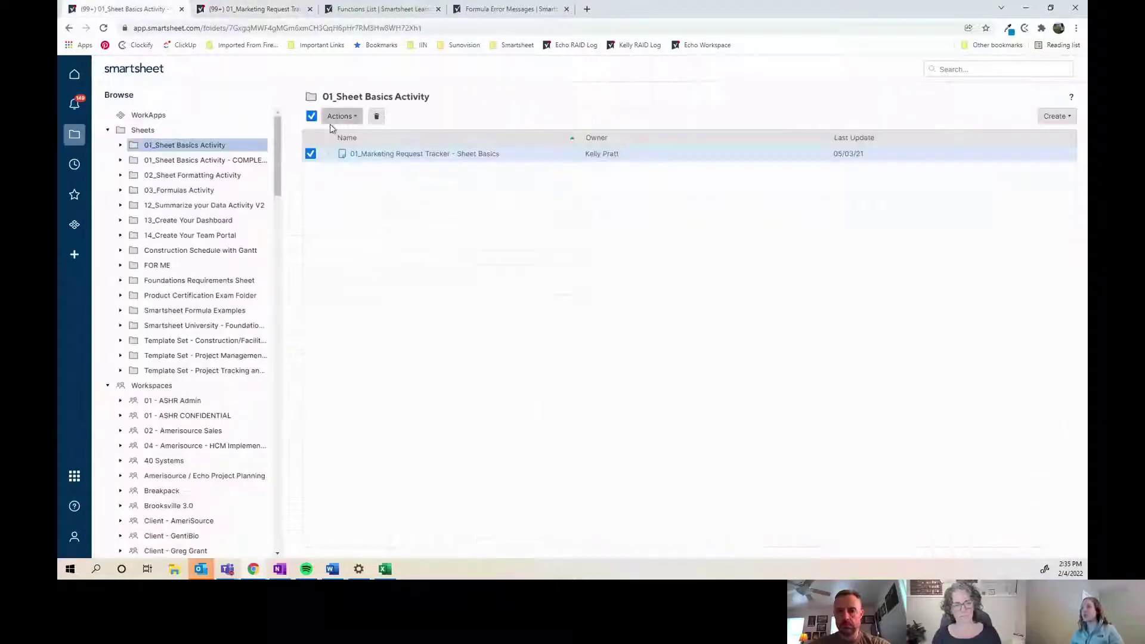
Create a new grid sheet named 'Metrics Sheet - Example'
click(1054, 116)
click(1003, 138)
text(Met)
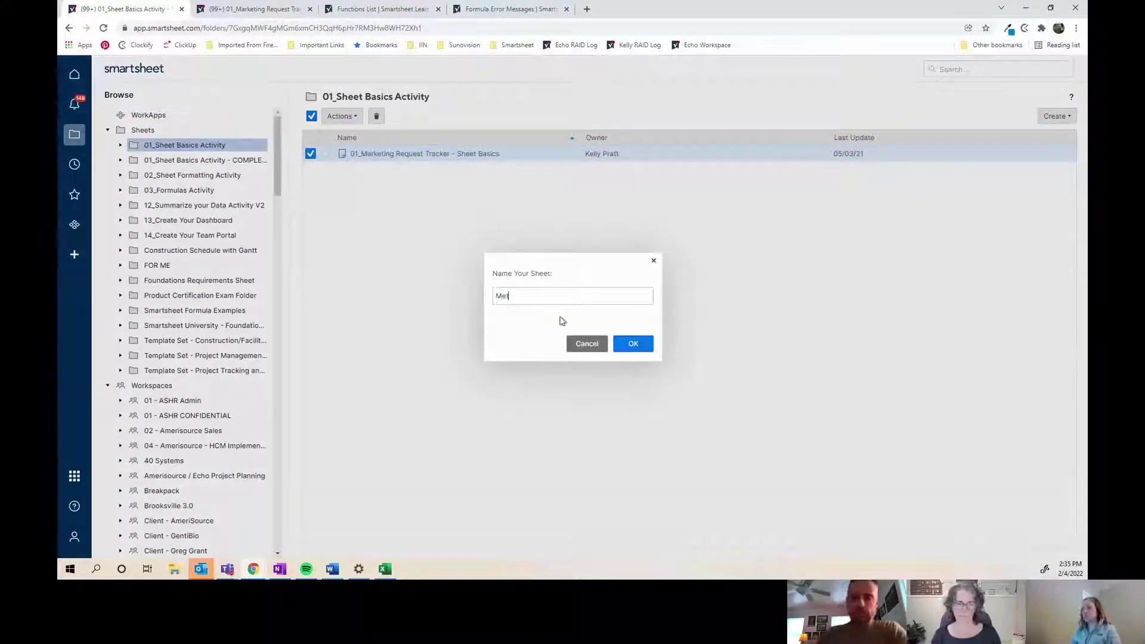
text(rics Sheet)
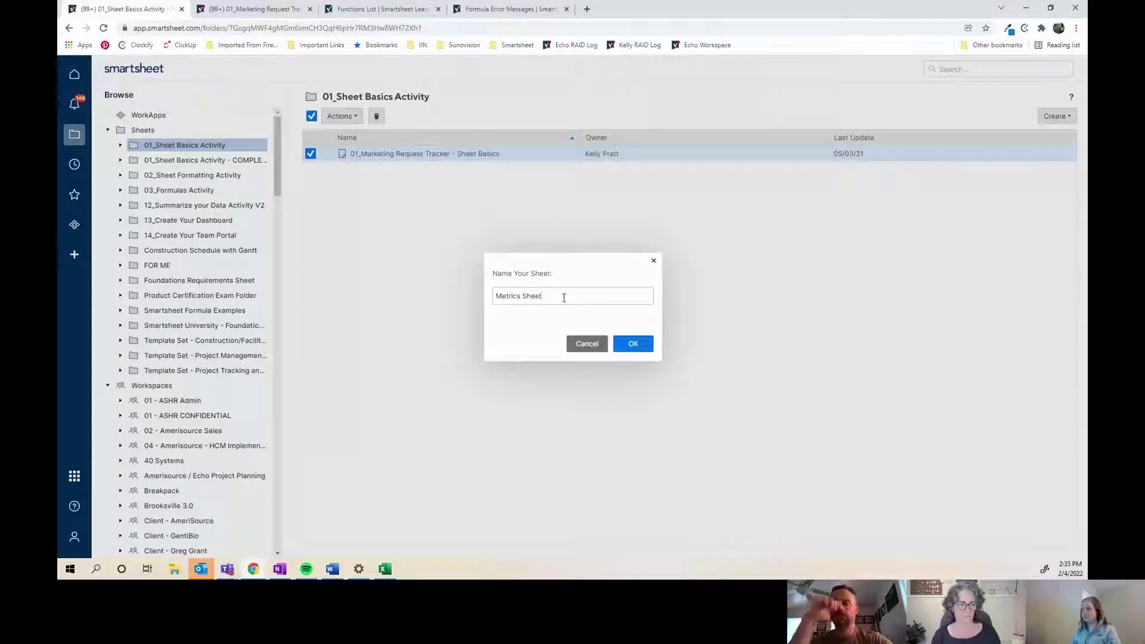
text( - Example)
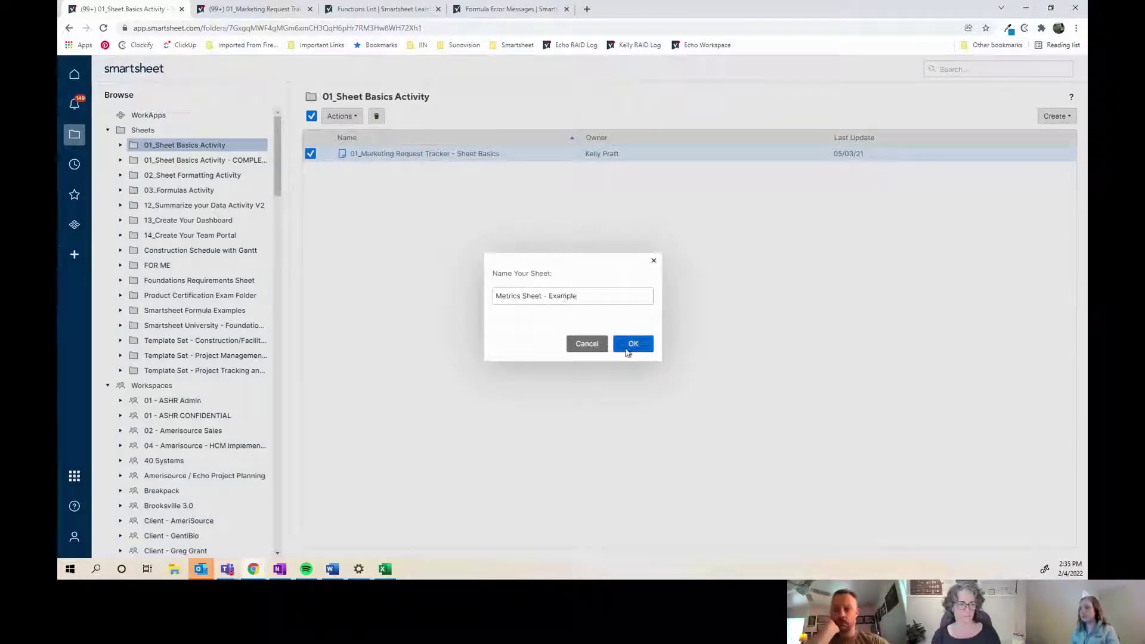
click(632, 344)
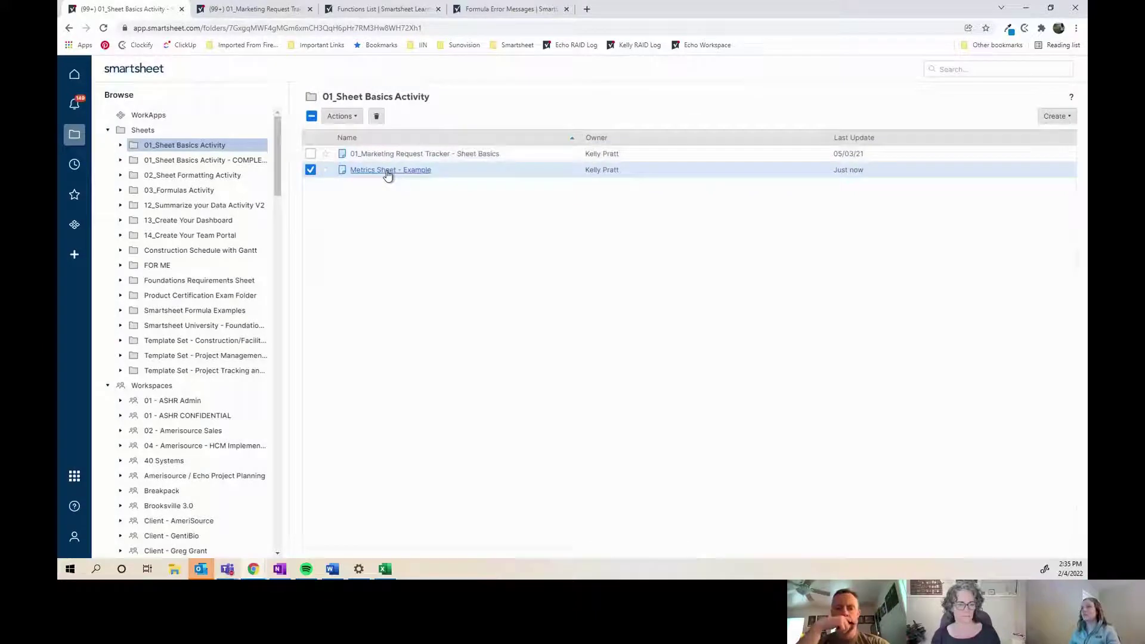
Open Metrics Sheet - Example and change Column3's type to Contact List
click(387, 171)
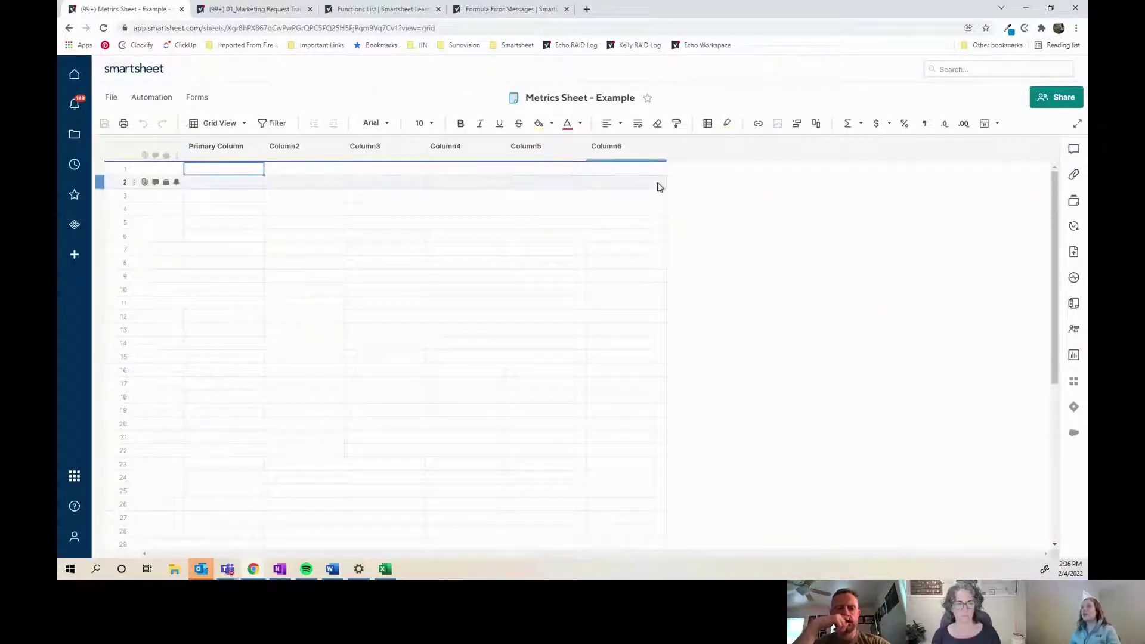
click(381, 147)
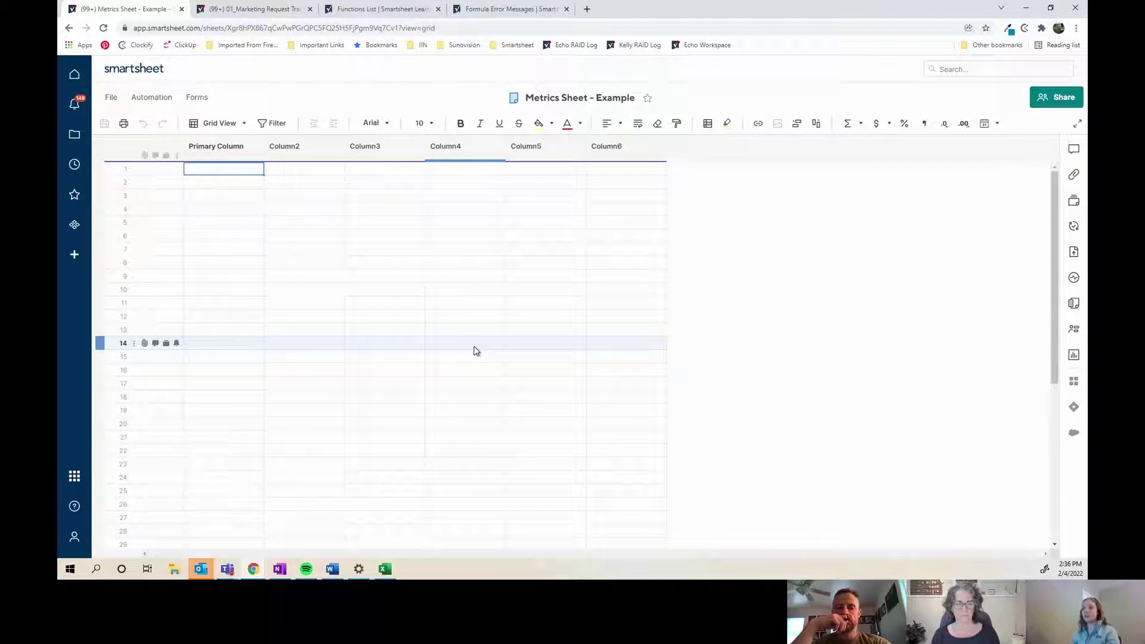
click(380, 154)
double_click(378, 151)
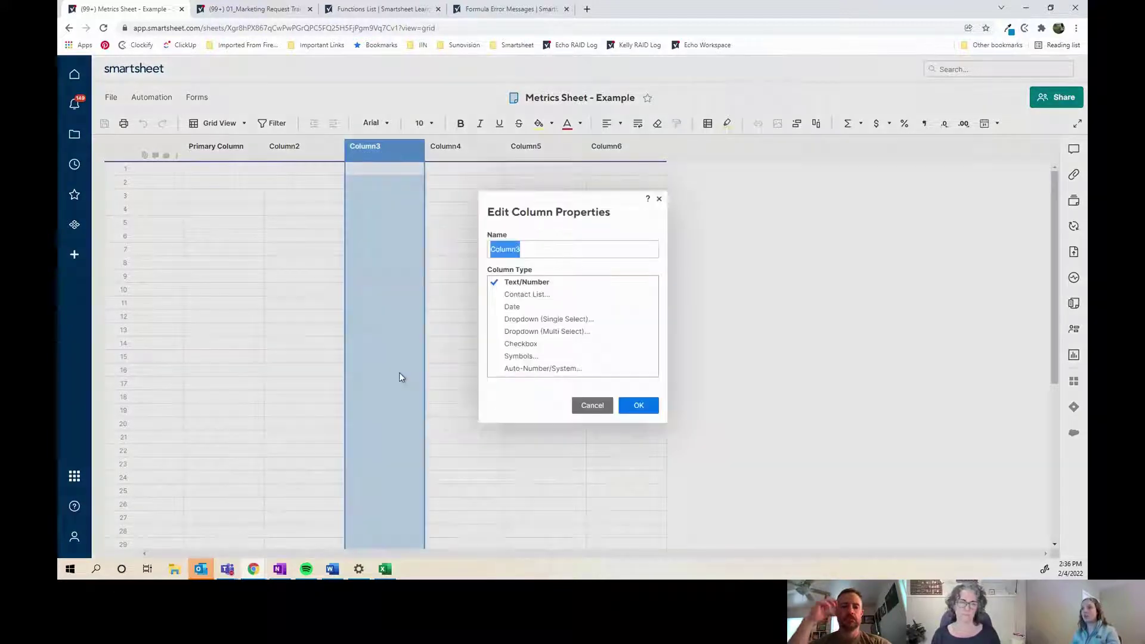
click(540, 295)
click(820, 408)
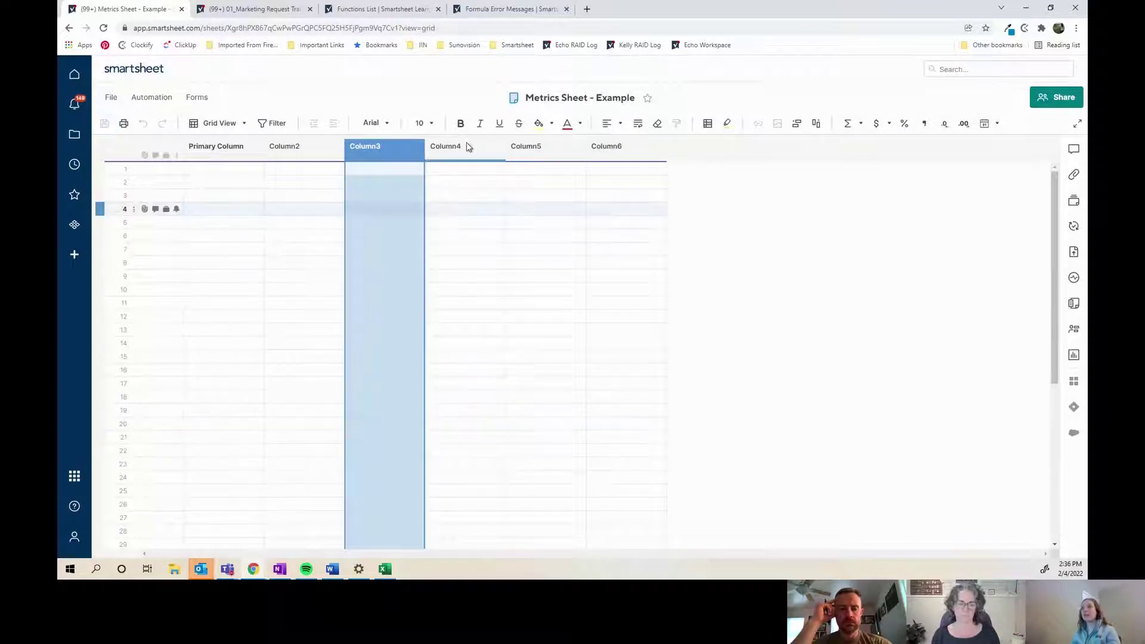
In the Marketing Request Tracker, scroll right and view the row 1 Status dropdown choices
click(268, 9)
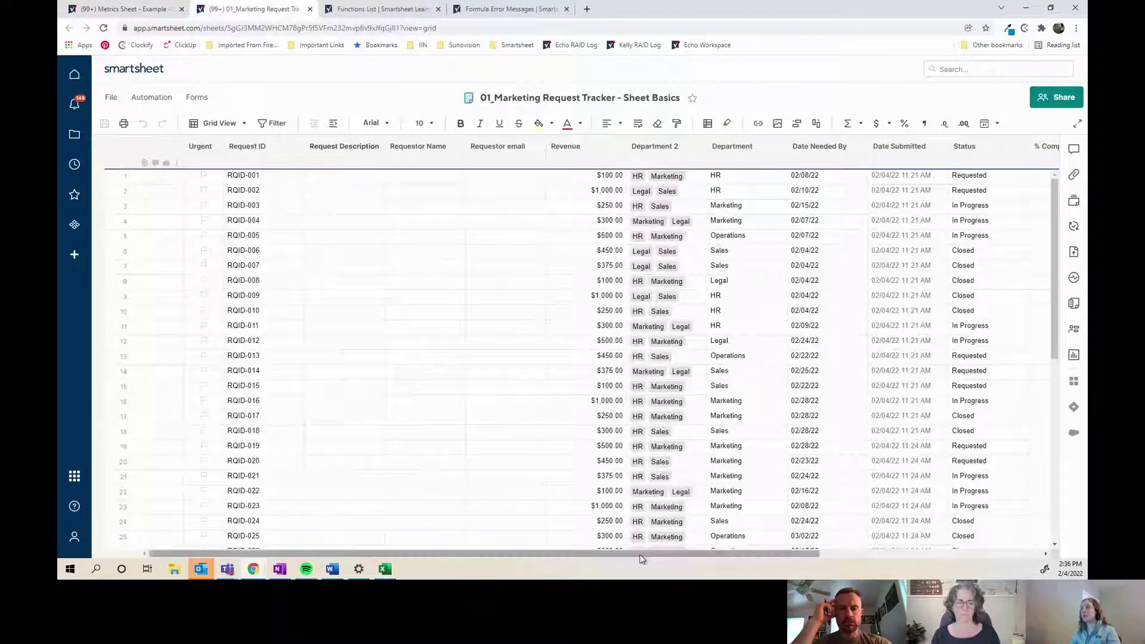
drag(640, 554, 862, 555)
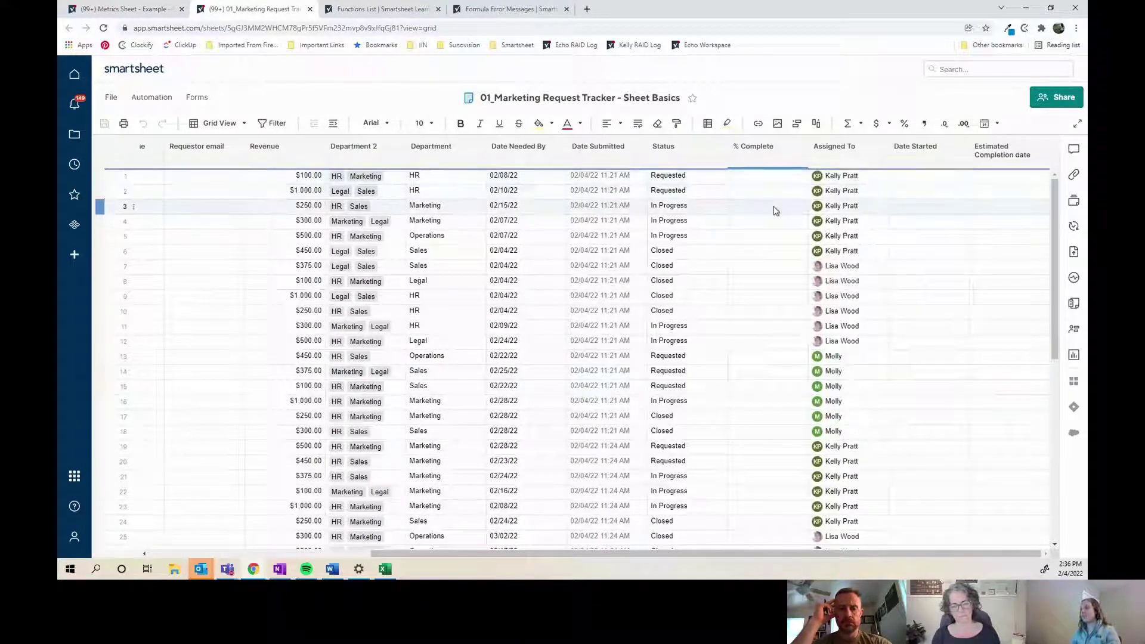
click(674, 167)
click(700, 450)
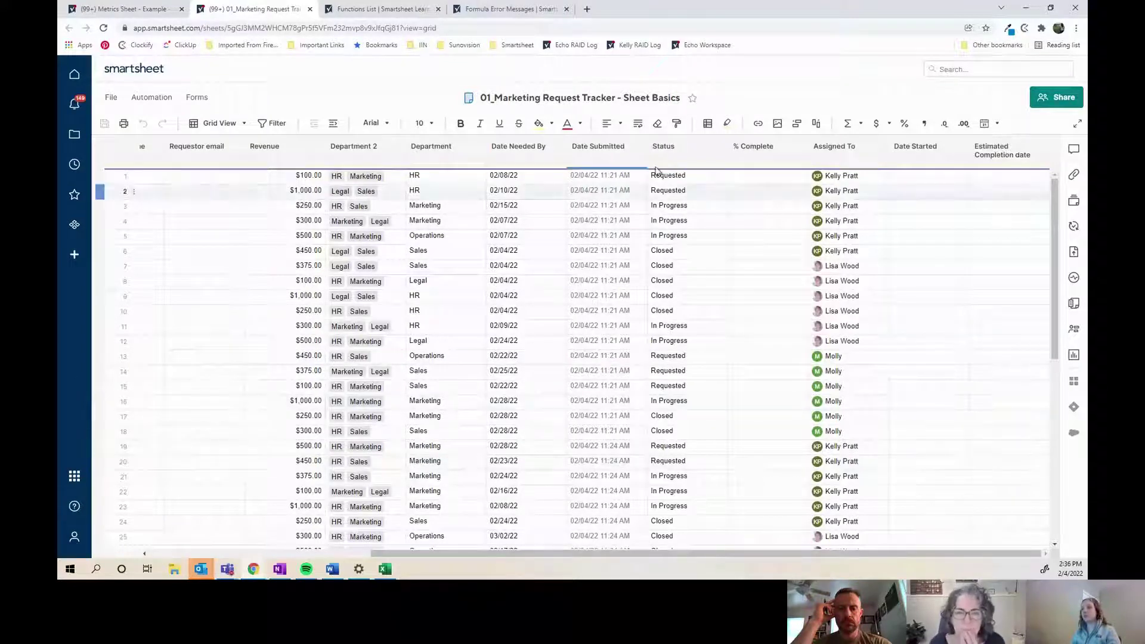
click(718, 172)
click(719, 173)
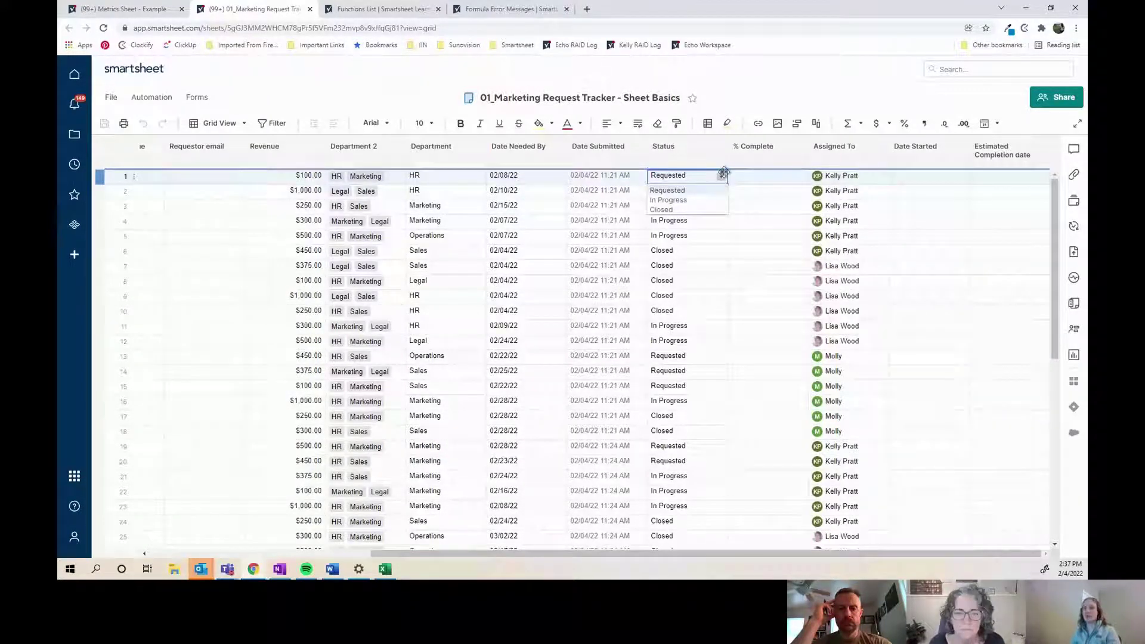
click(778, 175)
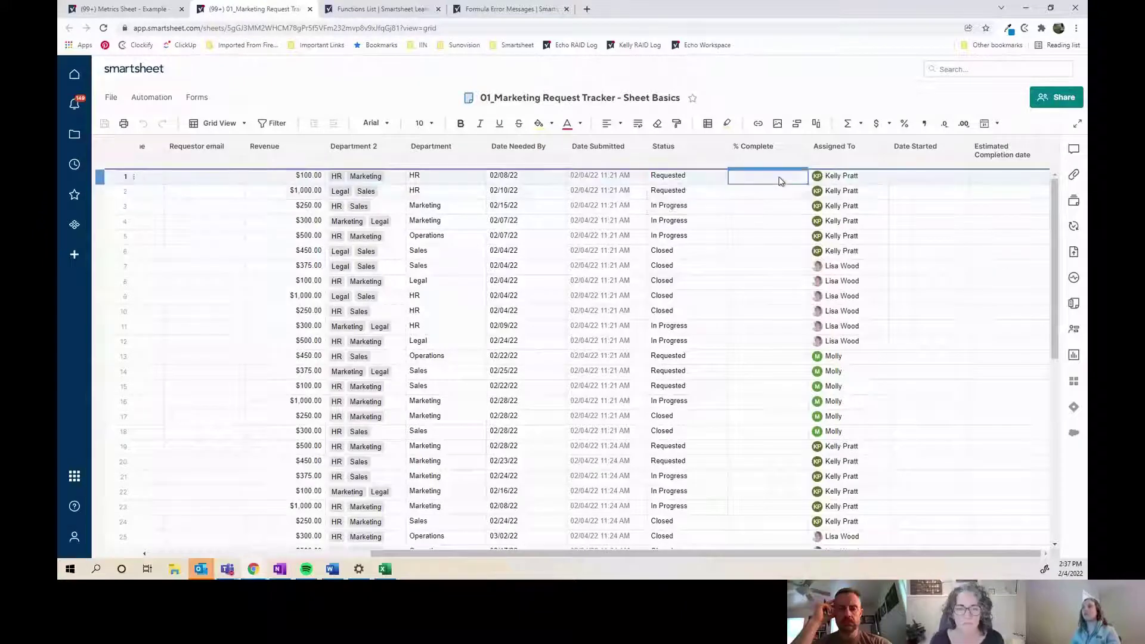
Add team members as contacts in Column3 starting at row 3, picking from suggestions
click(136, 9)
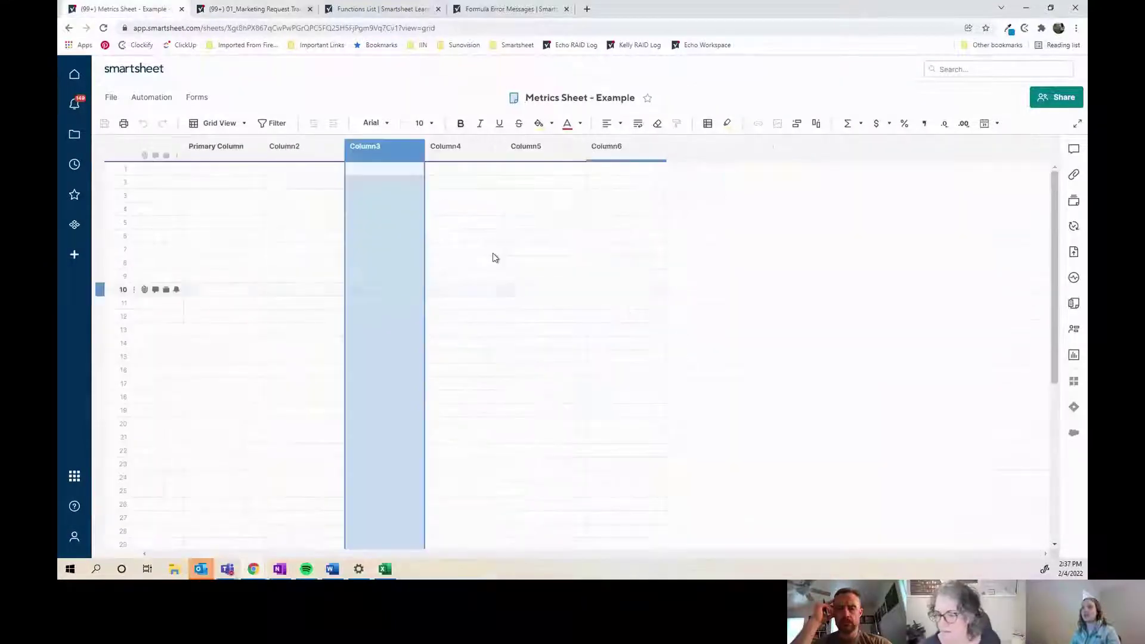
click(383, 196)
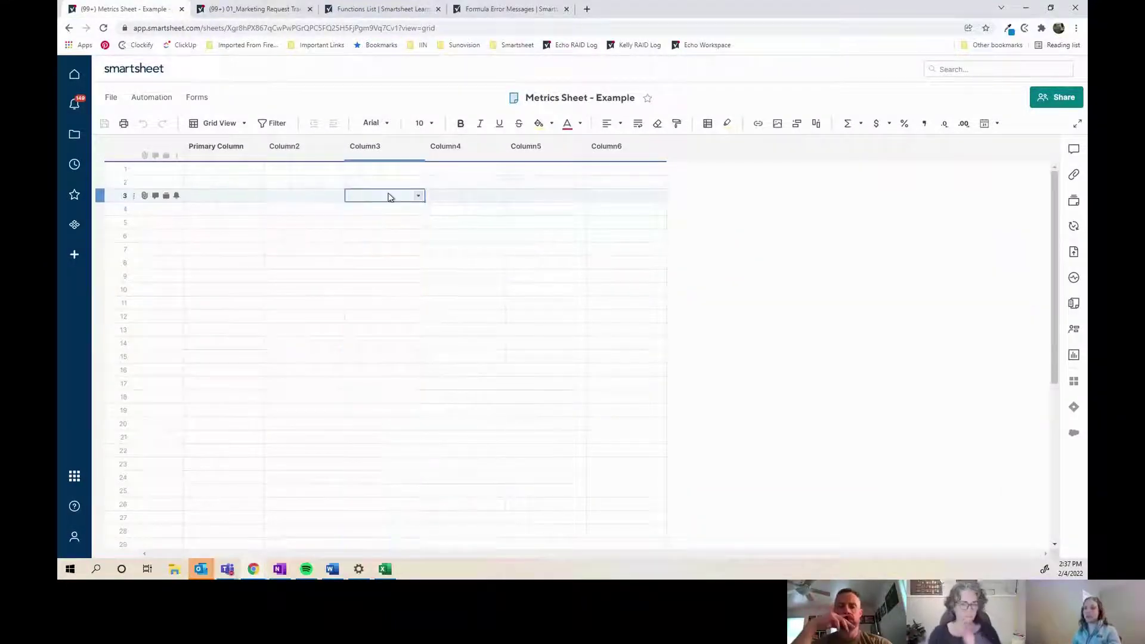
text(kell)
key(Return)
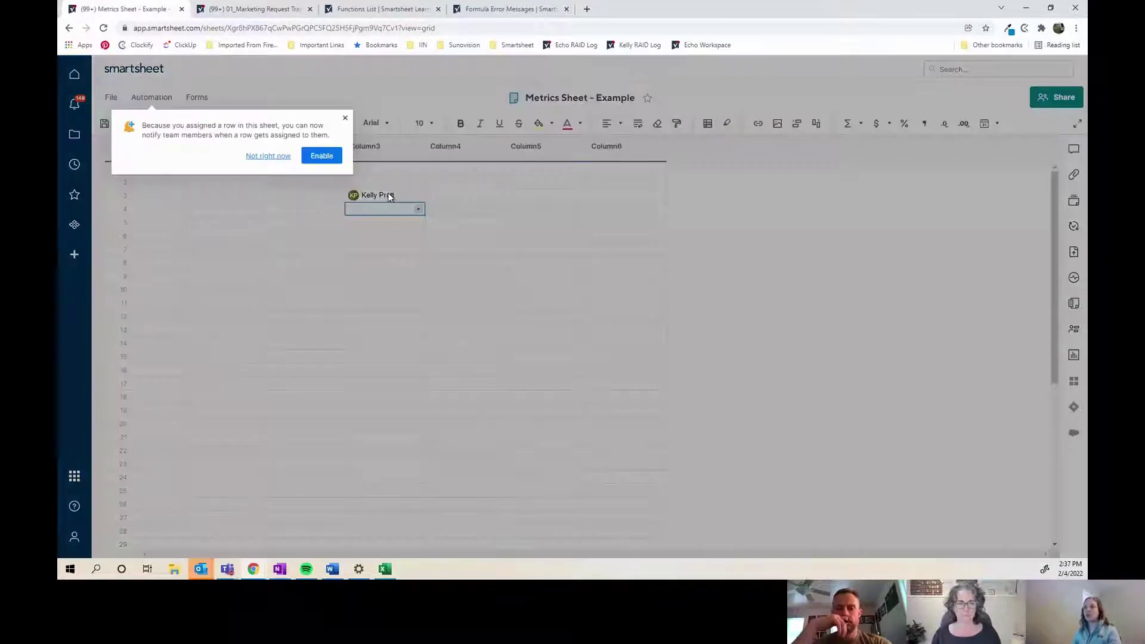
click(268, 156)
text(l)
key(Return)
text(mel)
key(Return)
text(molly)
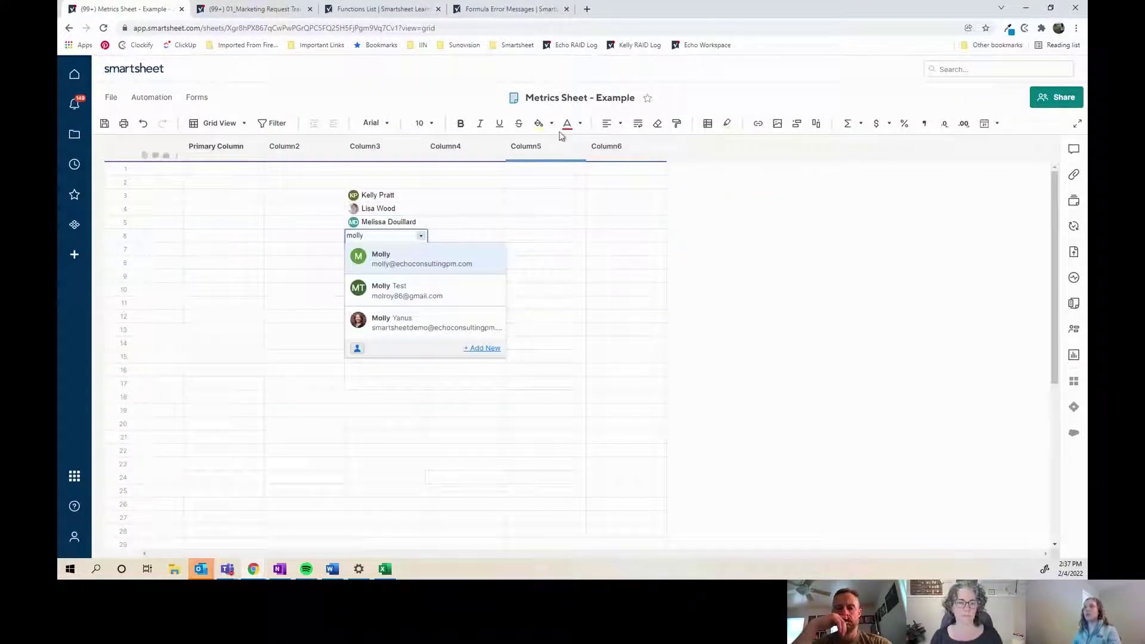
After checking the tracker's assignees, clear rows 5–6 and enter the correct third assignee in row 5
click(302, 10)
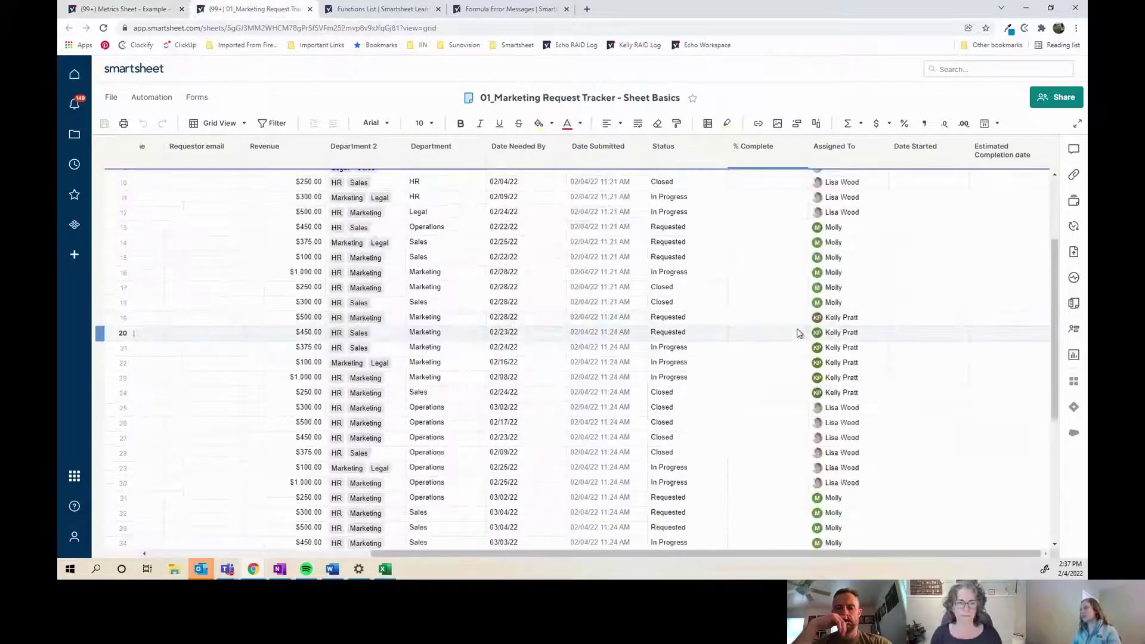
click(146, 10)
click(402, 220)
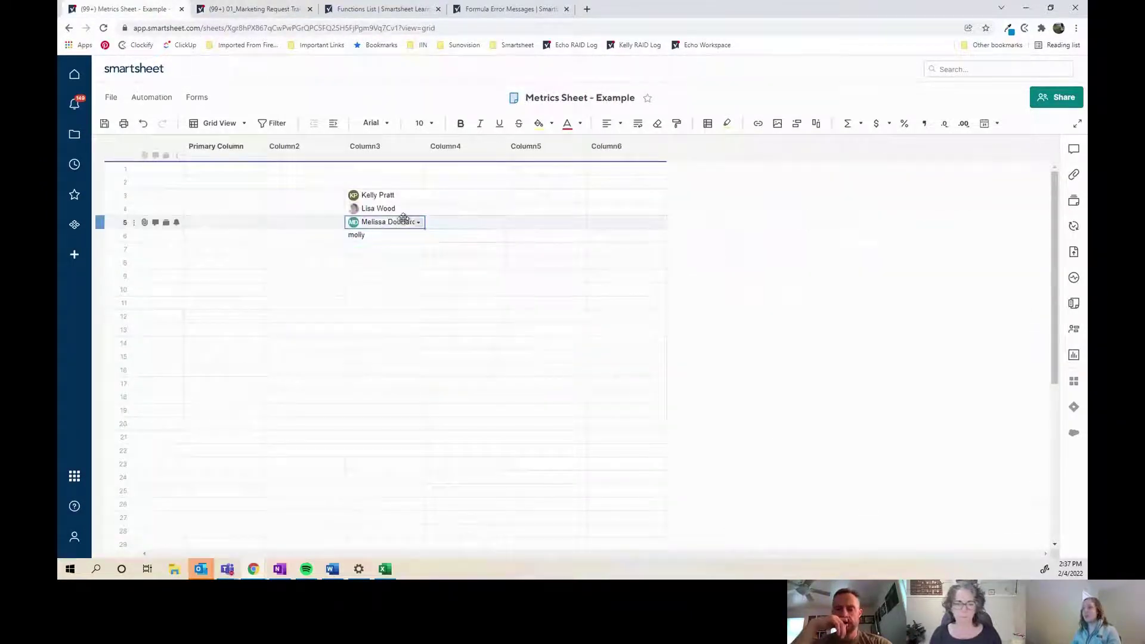
key(Delete)
click(388, 237)
key(Delete)
click(396, 222)
text(molly)
key(Return)
click(539, 343)
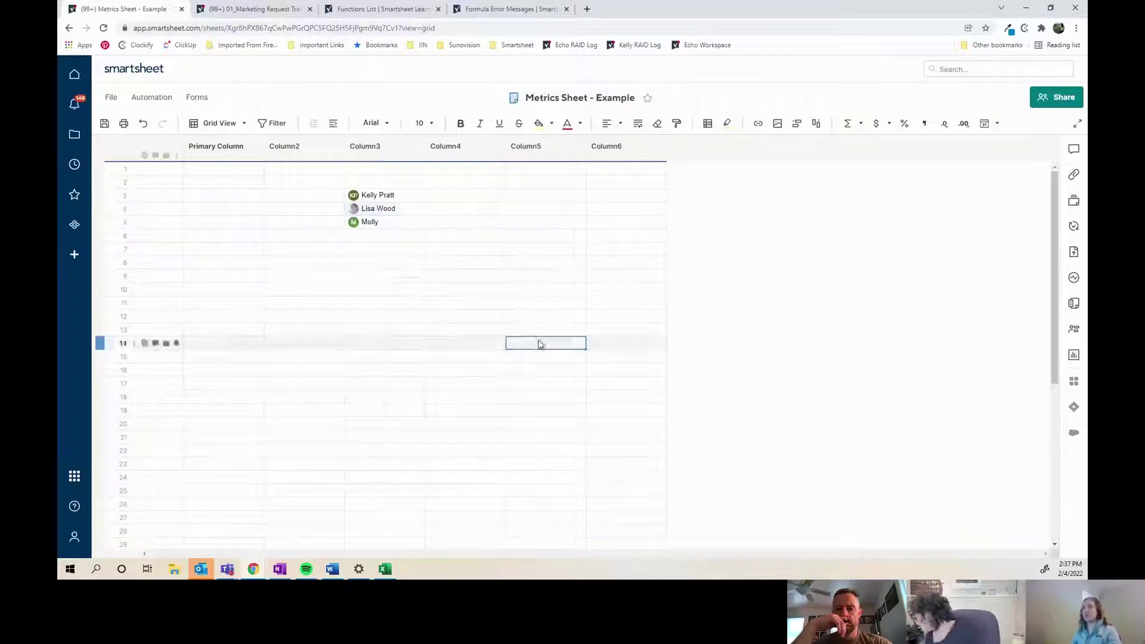
Enter headers Requested, In Progress and Closed in row 2, Column4–Column6, and save
click(470, 182)
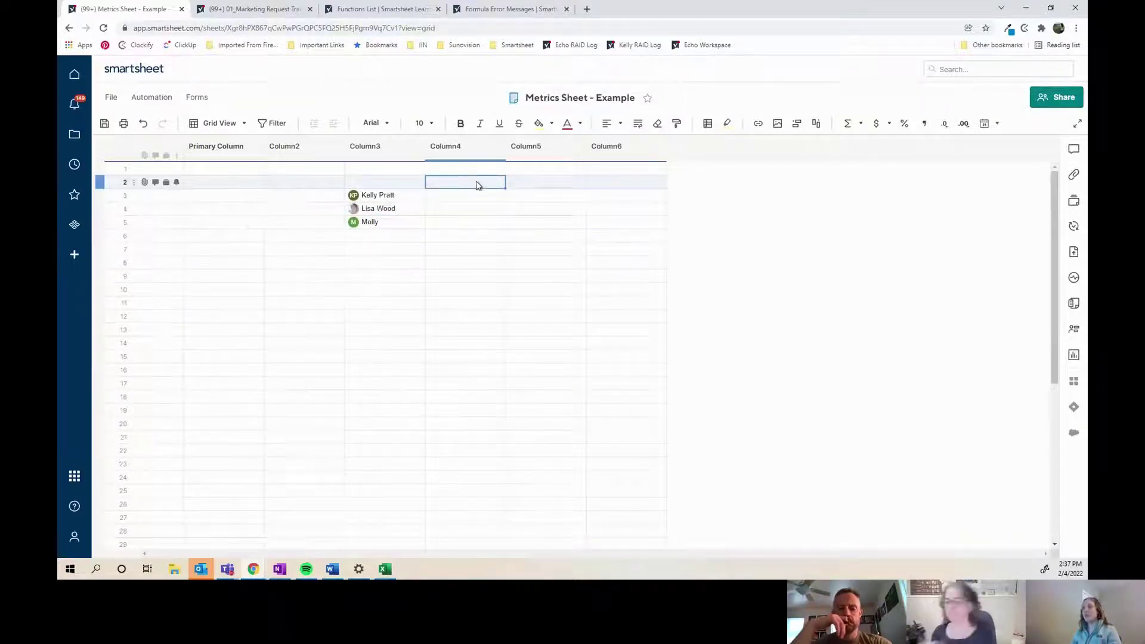
text(Requested)
key(Tab)
text(In Progress)
key(Tab)
text(Closed)
key(Return)
click(105, 123)
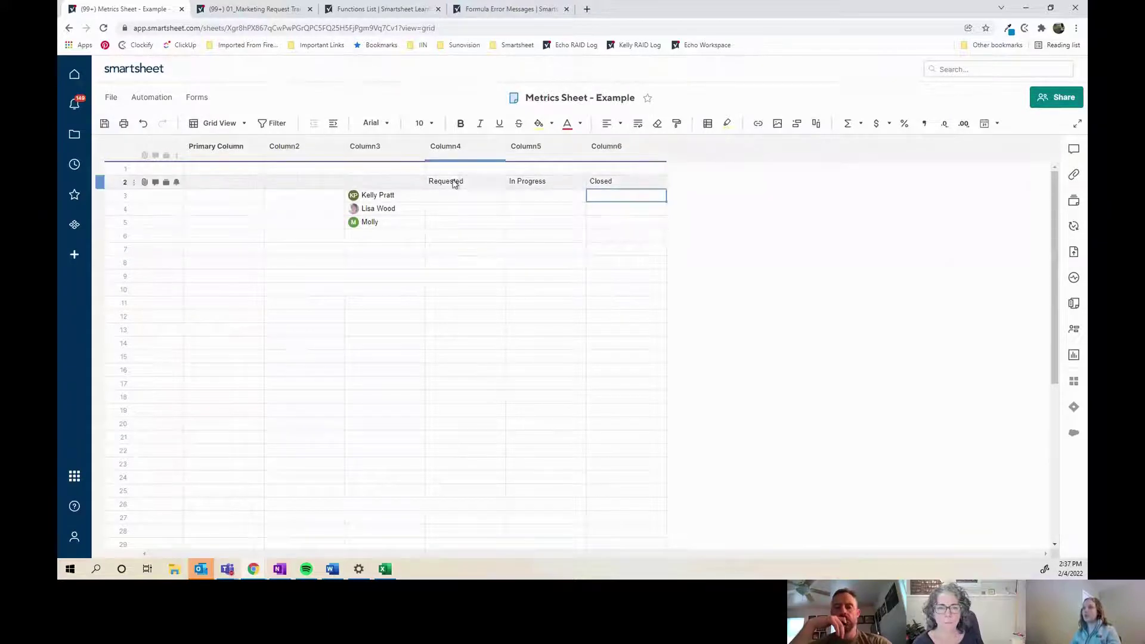
Give the three status headers a grey fill and bold text, then save
drag(454, 182, 632, 186)
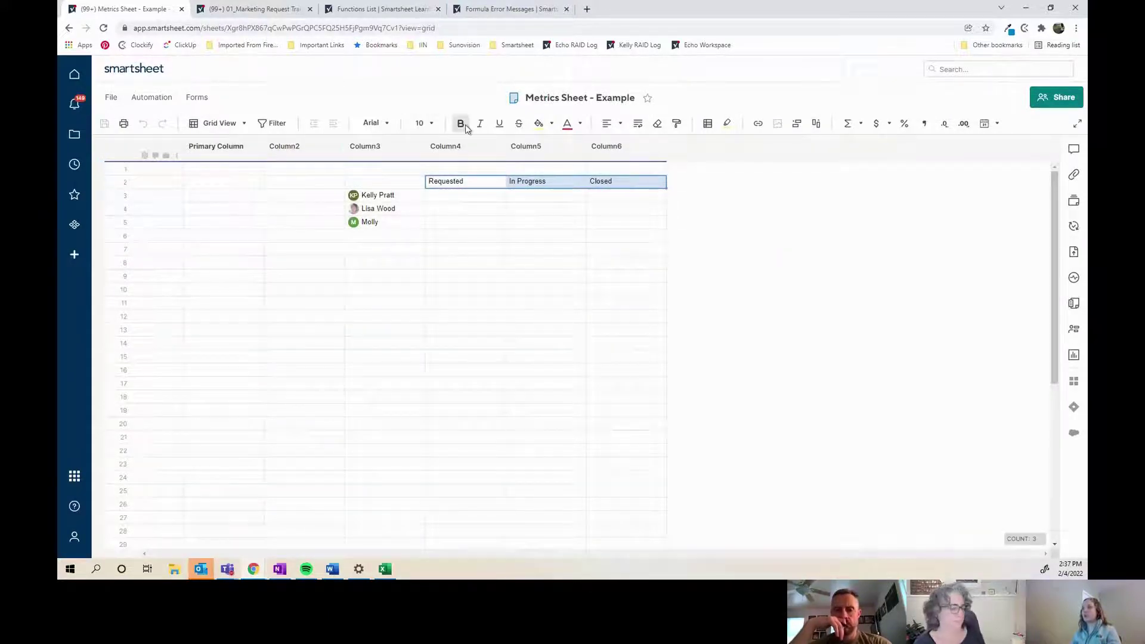
click(551, 123)
click(596, 168)
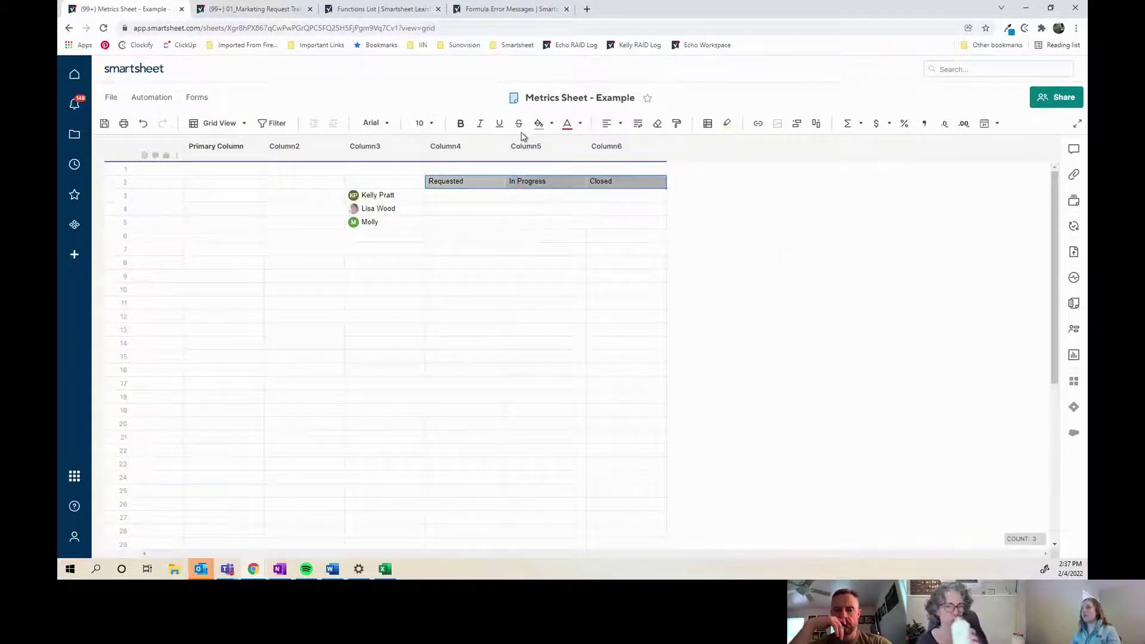
click(459, 124)
click(531, 262)
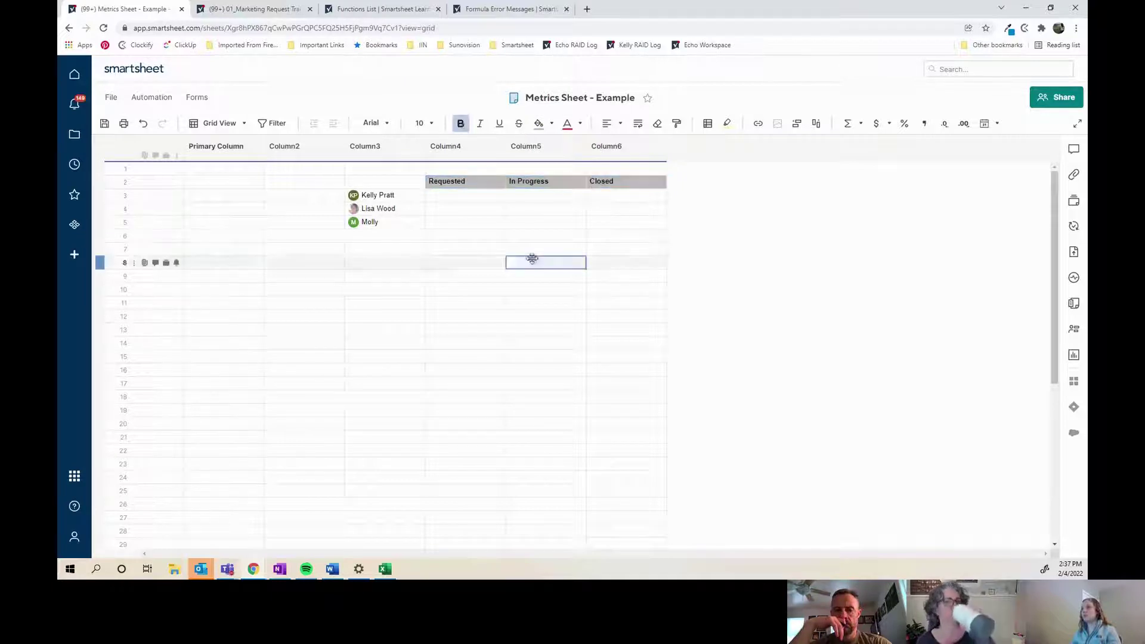
click(104, 124)
click(465, 196)
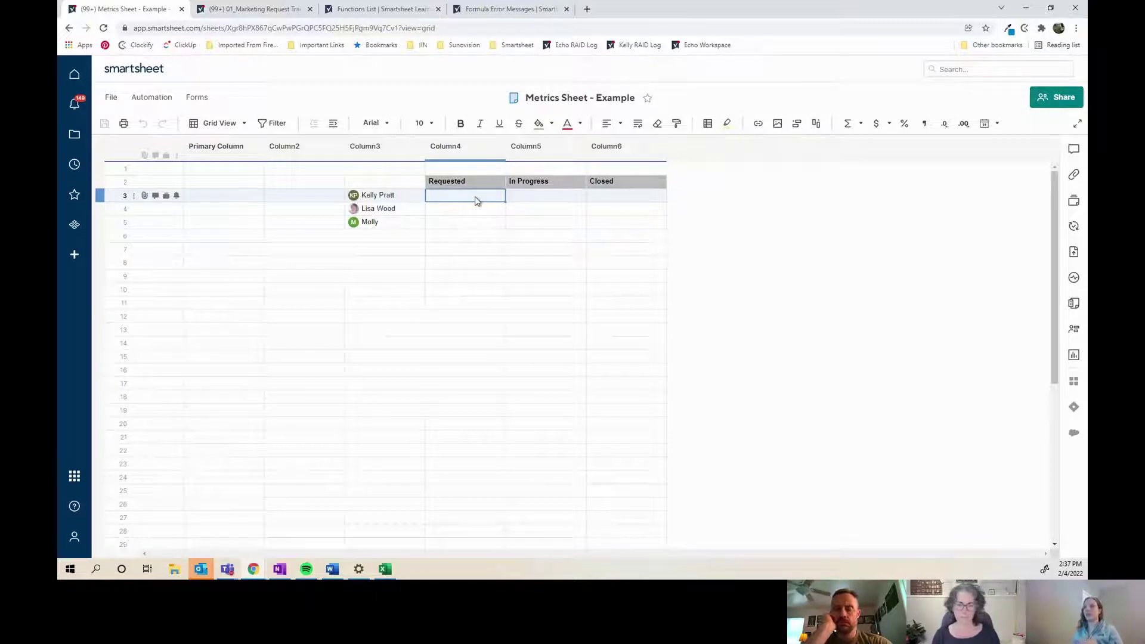
Begin =COUNTIFS( in row 3 Column4 and launch the Reference Another Sheet picker
text(=)
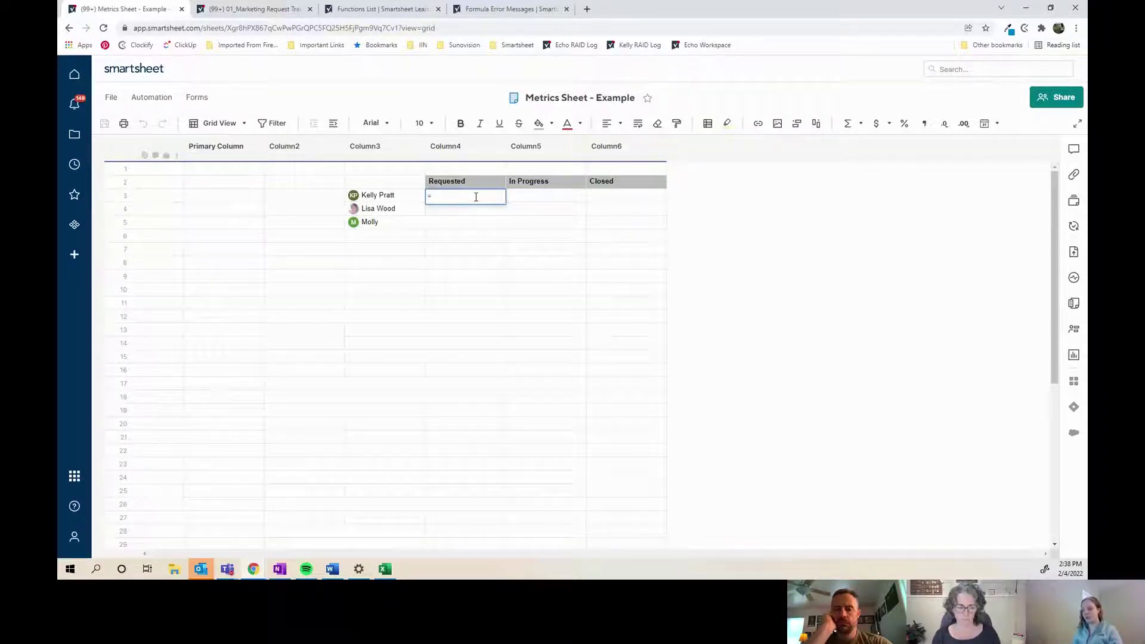
text(COUNTIGS)
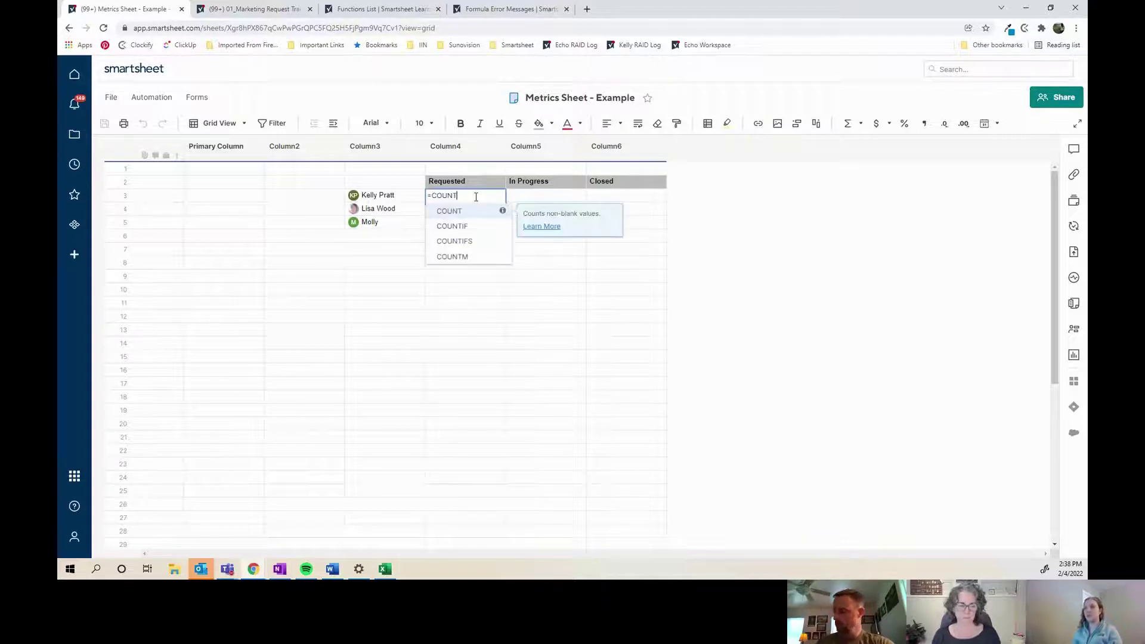
key(BackSpace)
key(BackSpace)
text(FS()
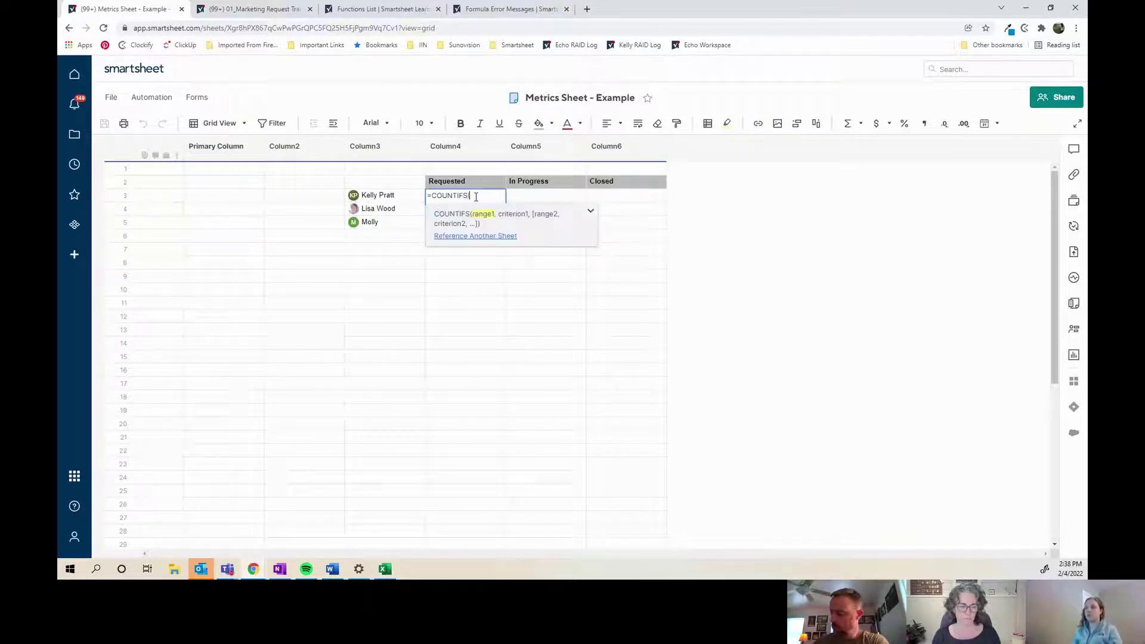
click(476, 237)
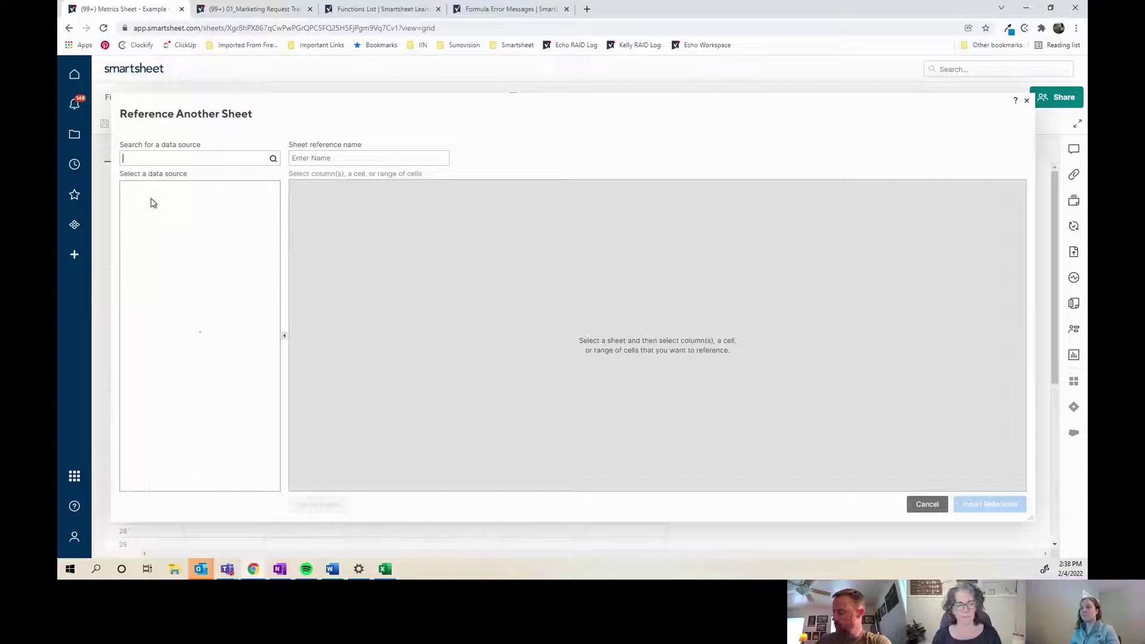
Reference the 01_Marketing Request Tracker's Assigned To column and name it '01_Marketing Request Tracker - Assigned To'
click(136, 187)
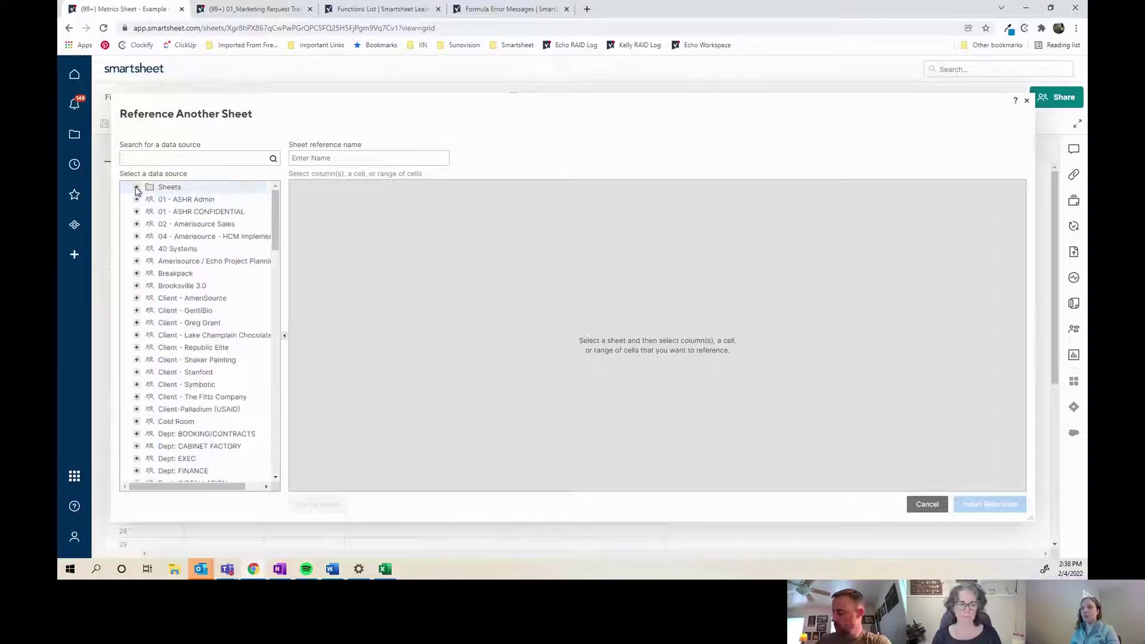
click(137, 188)
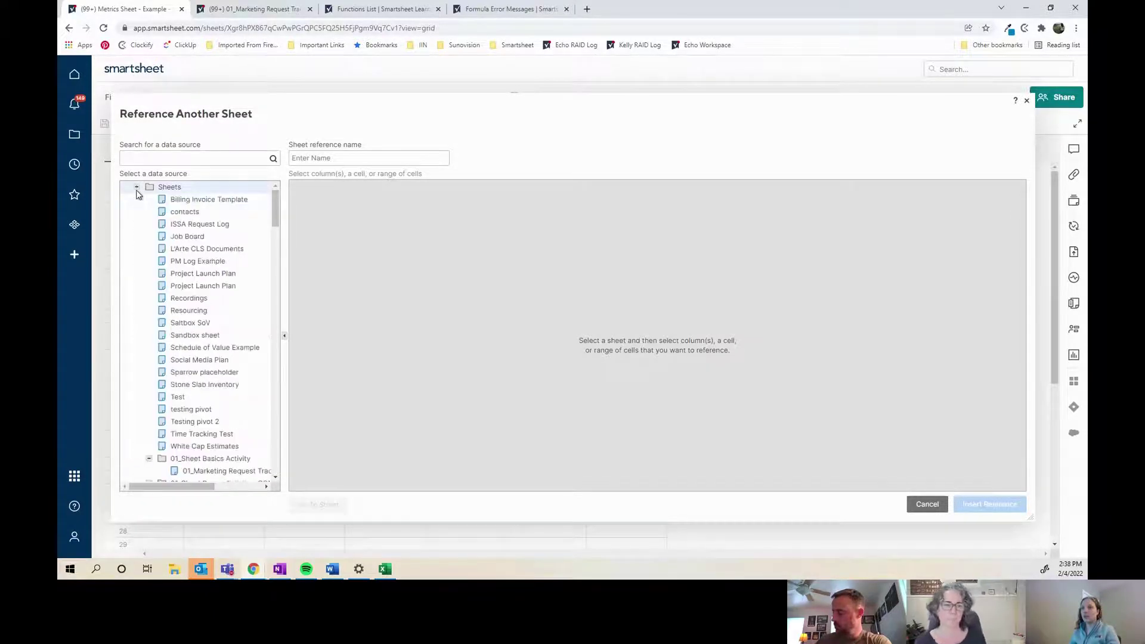
scroll(215, 370, down, 3)
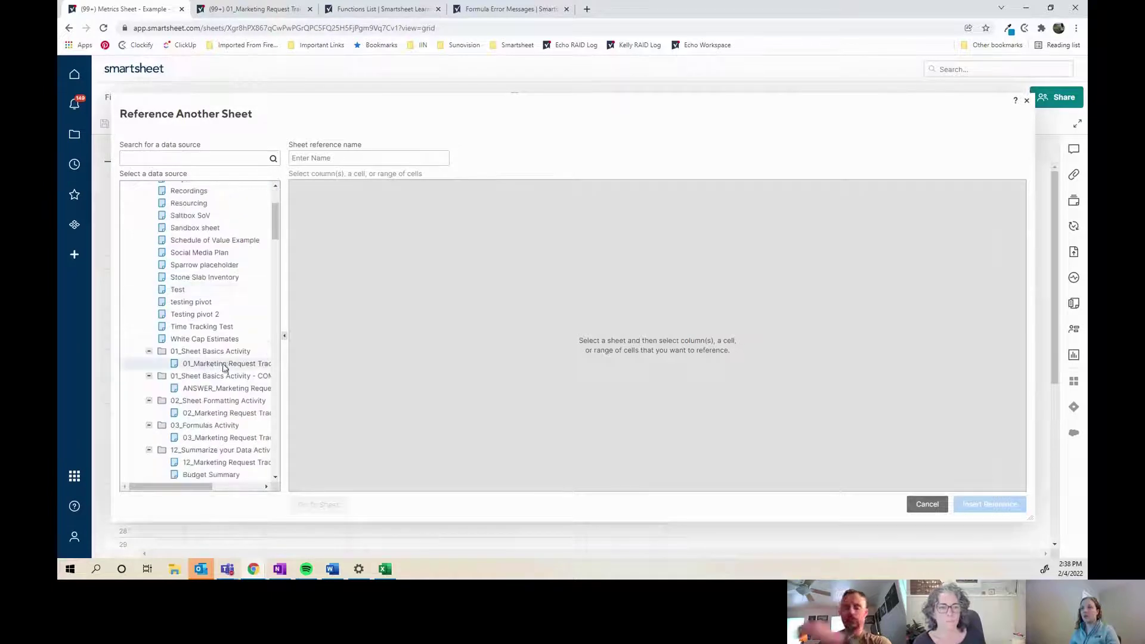
click(224, 365)
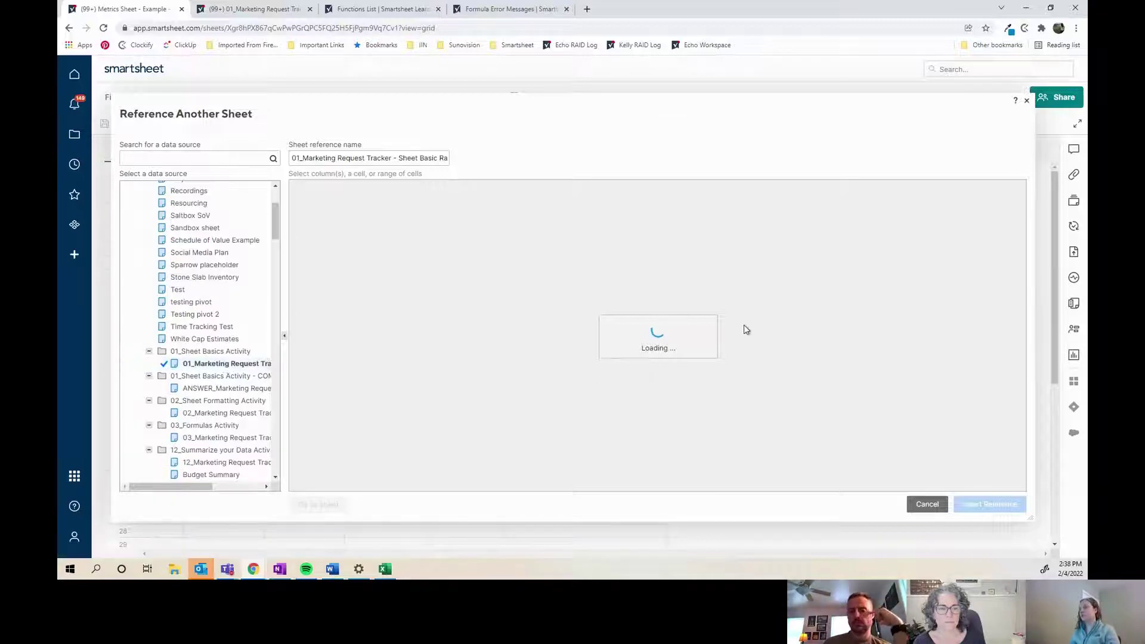
drag(578, 488, 892, 489)
click(800, 192)
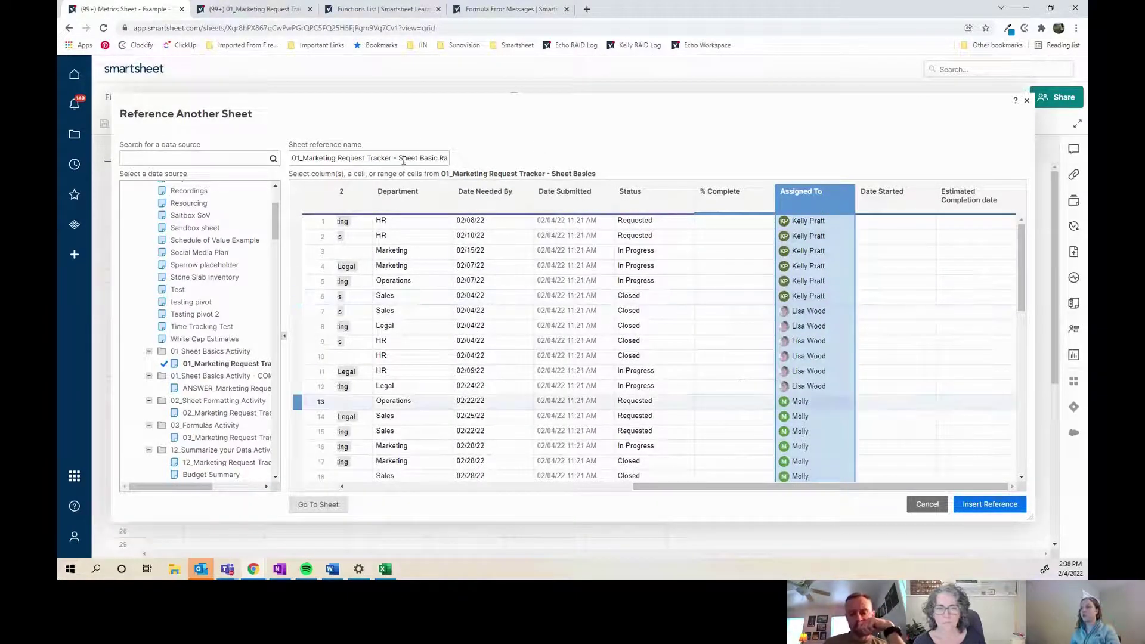
drag(401, 157, 505, 156)
key(BackSpace)
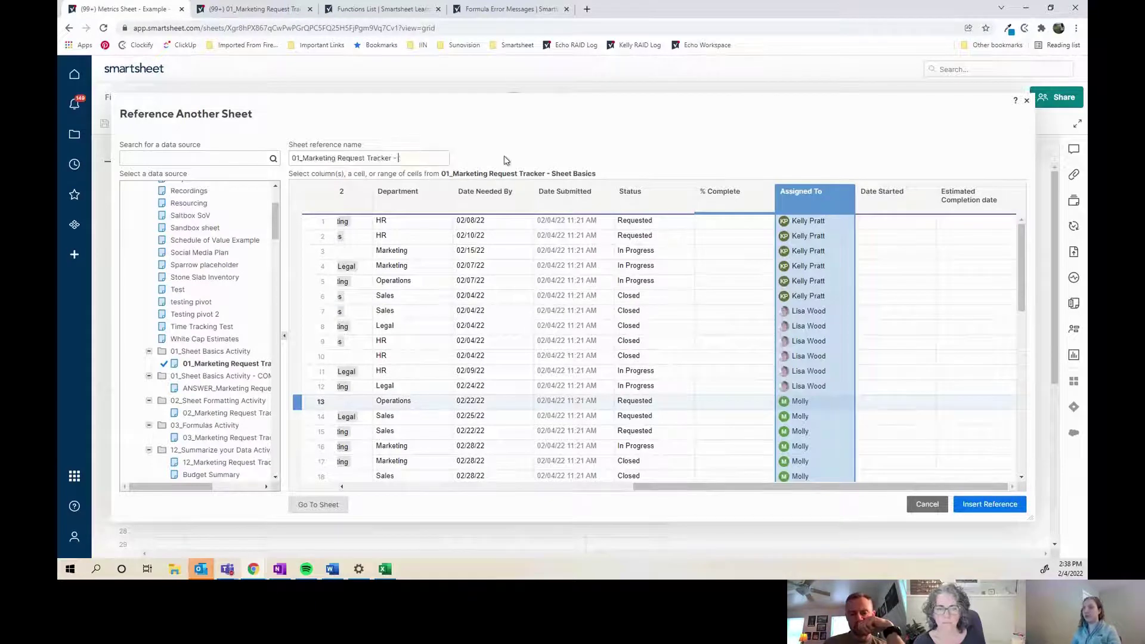
text(Assigned To)
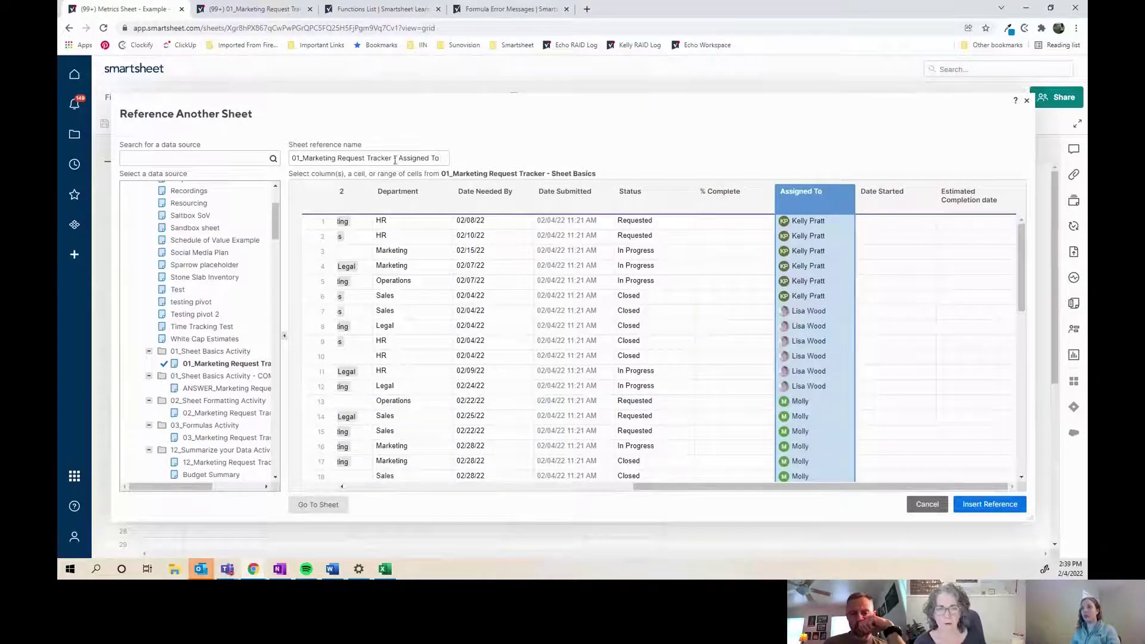
click(986, 504)
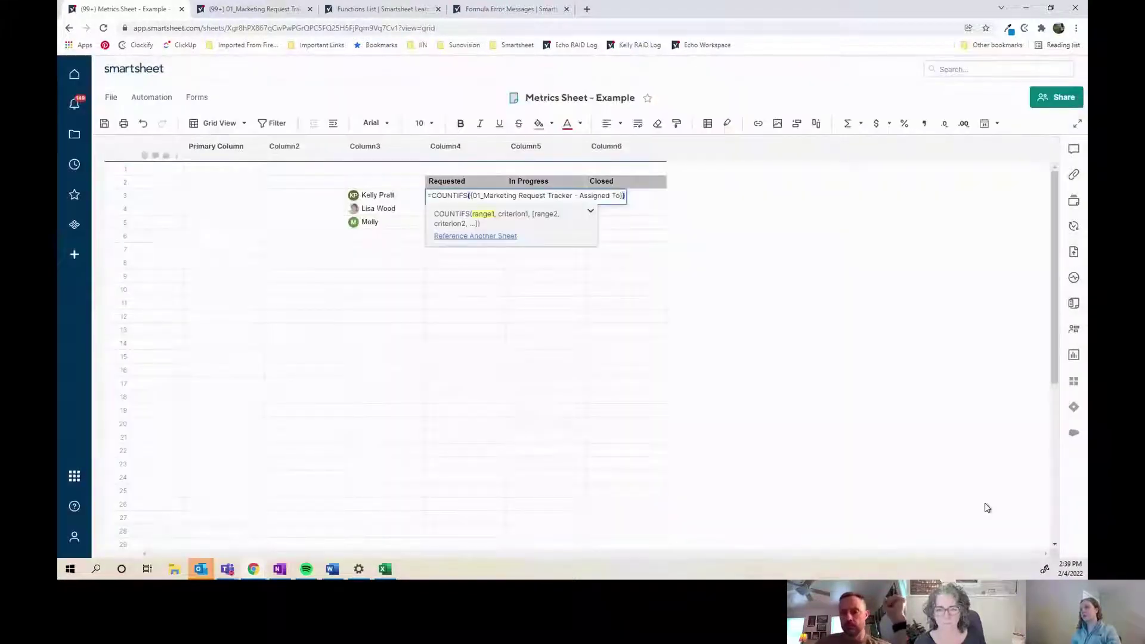
text(,)
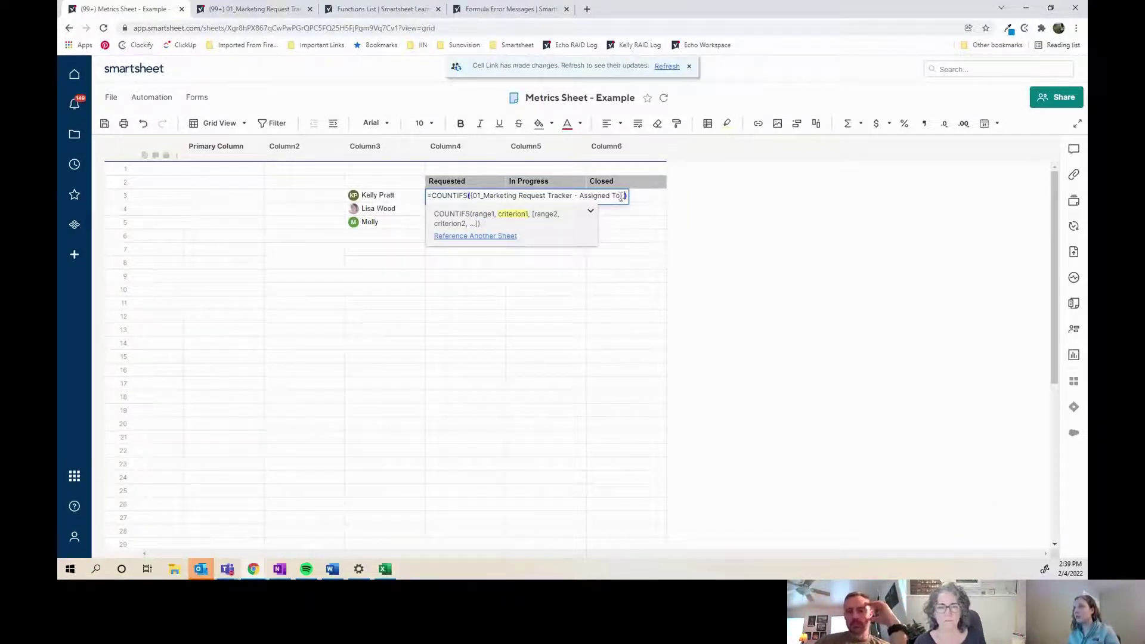
click(620, 196)
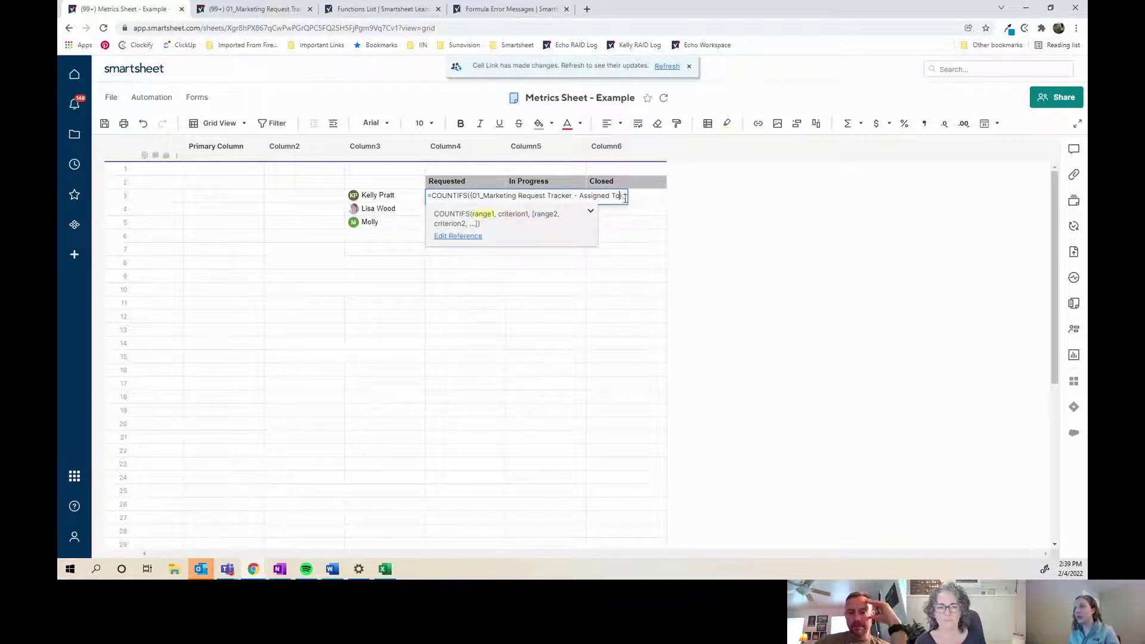
click(624, 198)
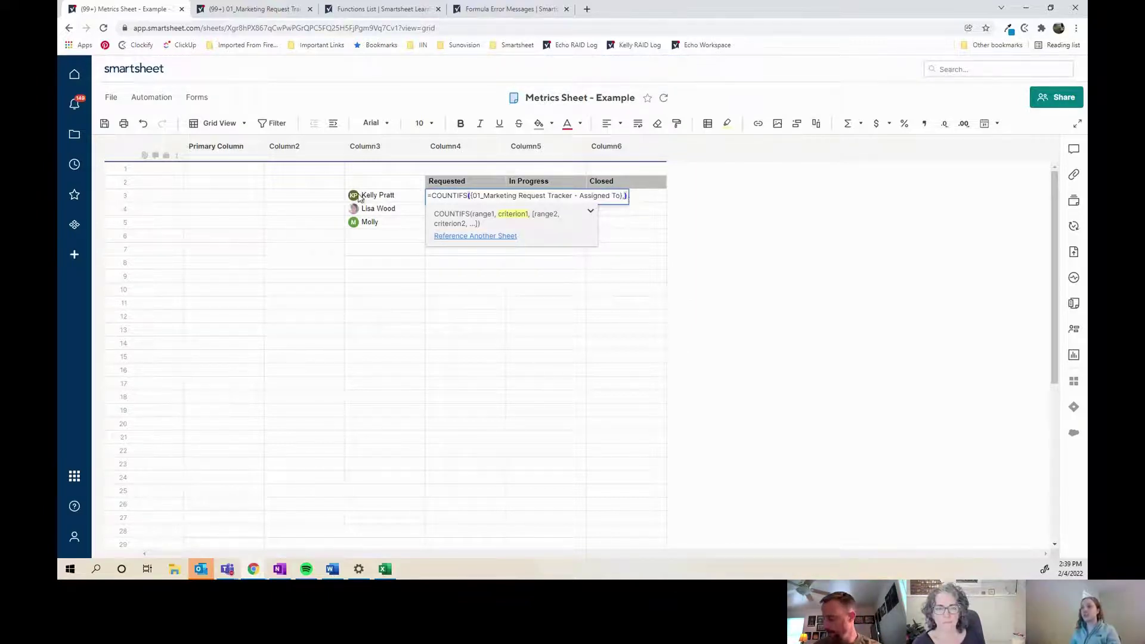
click(390, 199)
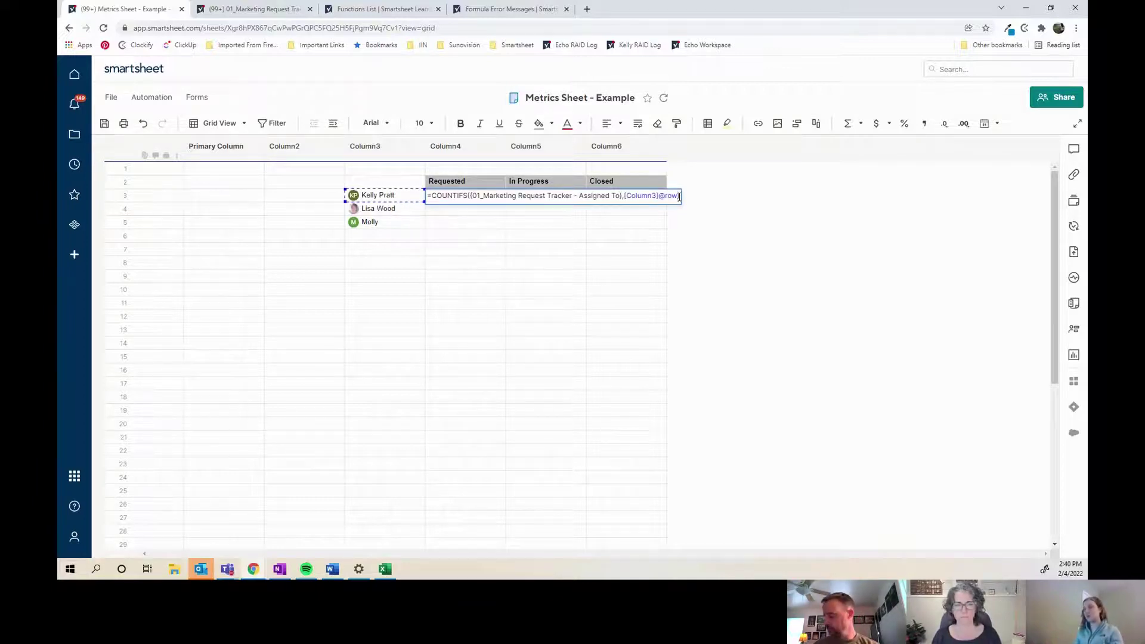
Add the tracker's Status column as a second range, named '01_Marketing Request Tracker - Status'
text())
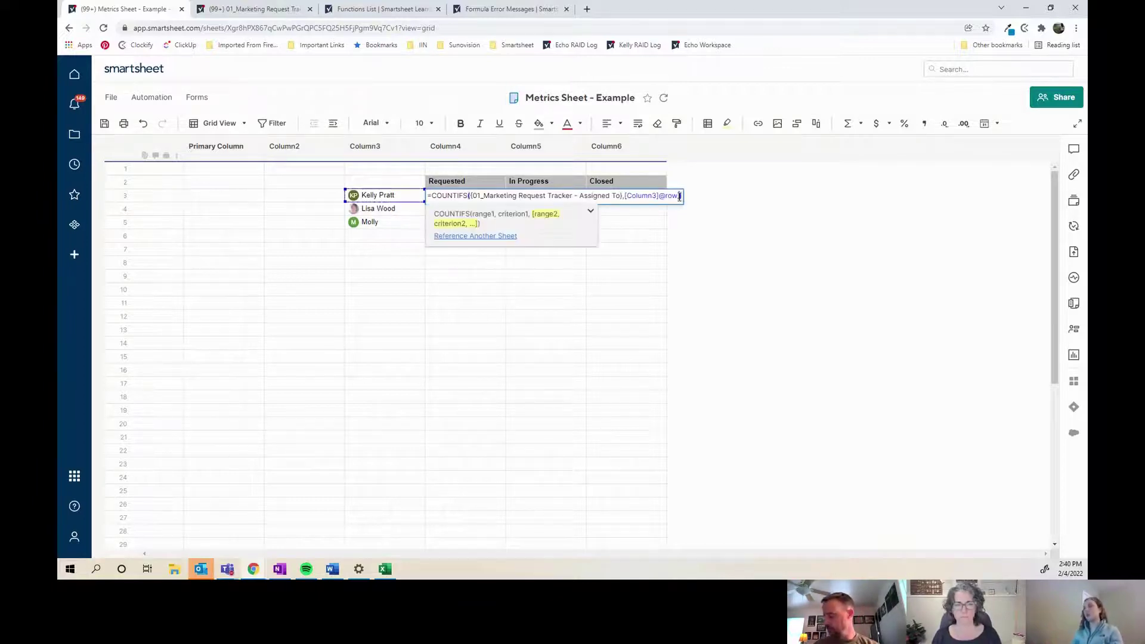
click(485, 238)
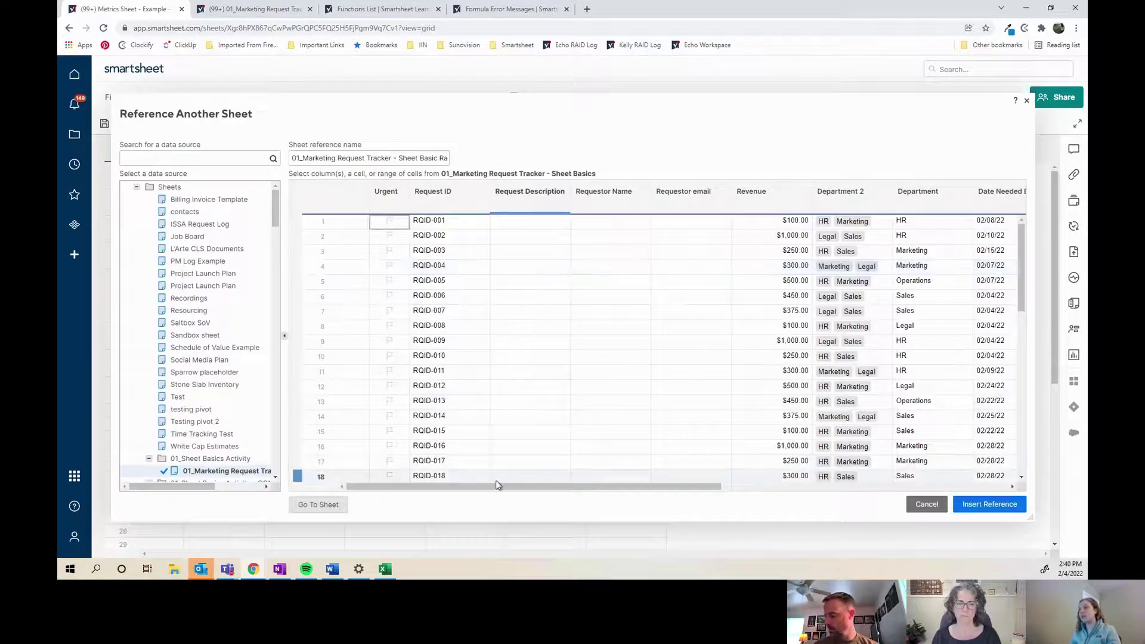
drag(498, 488, 720, 488)
click(788, 203)
drag(399, 158, 473, 156)
text(Status)
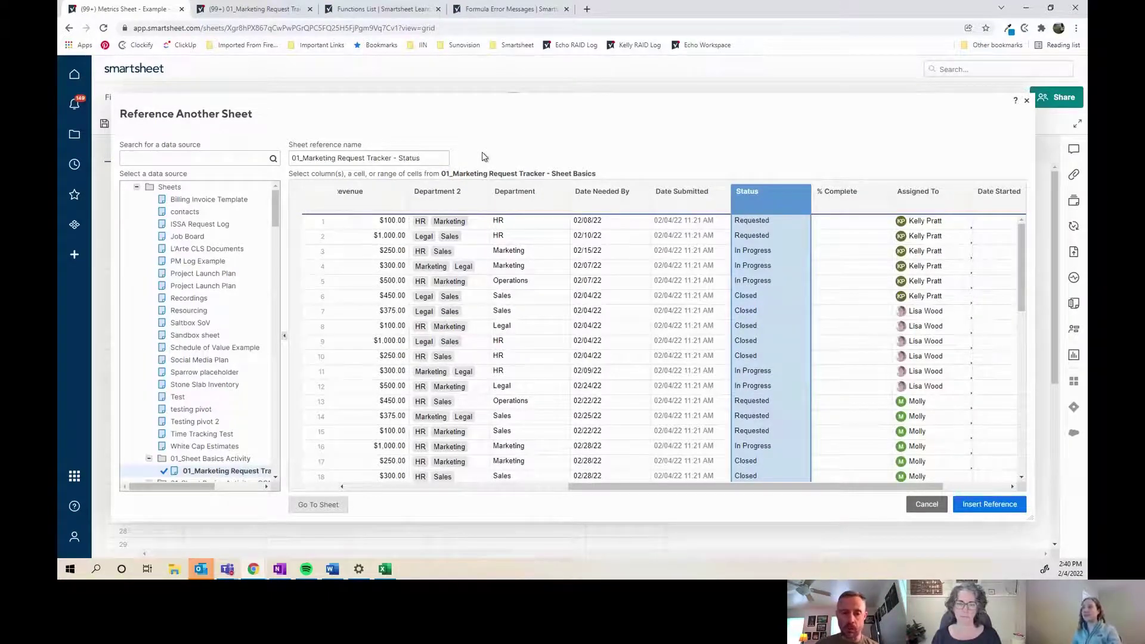
click(991, 506)
key(End)
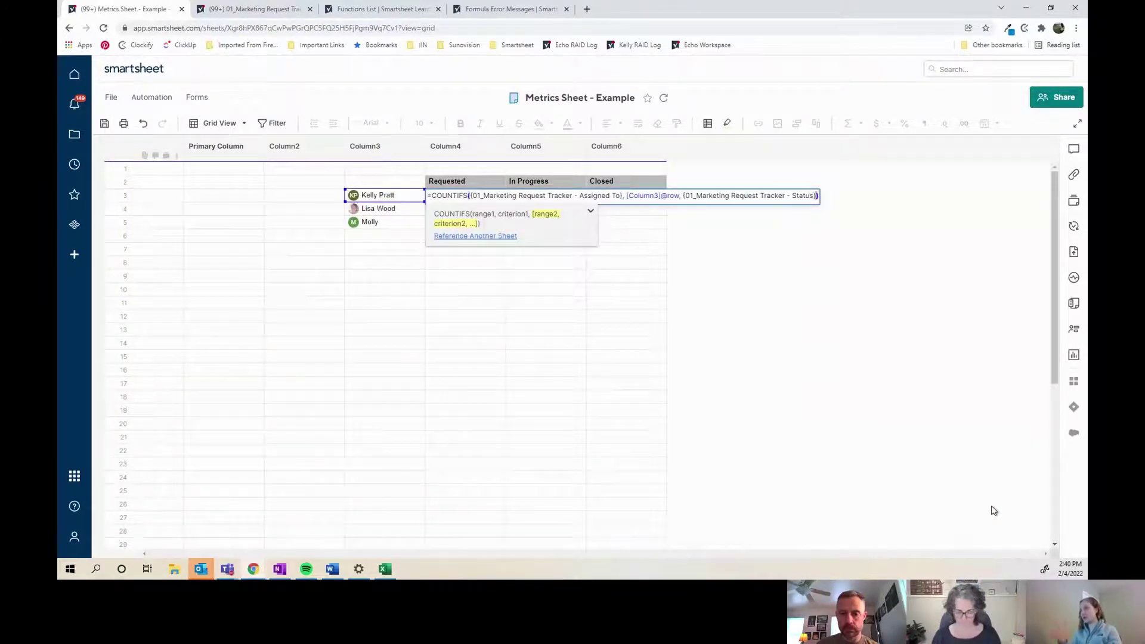
Finish the COUNTIFS with the Requested header [Column4]2 as the status criterion, returning 4
text(,)
click(486, 182)
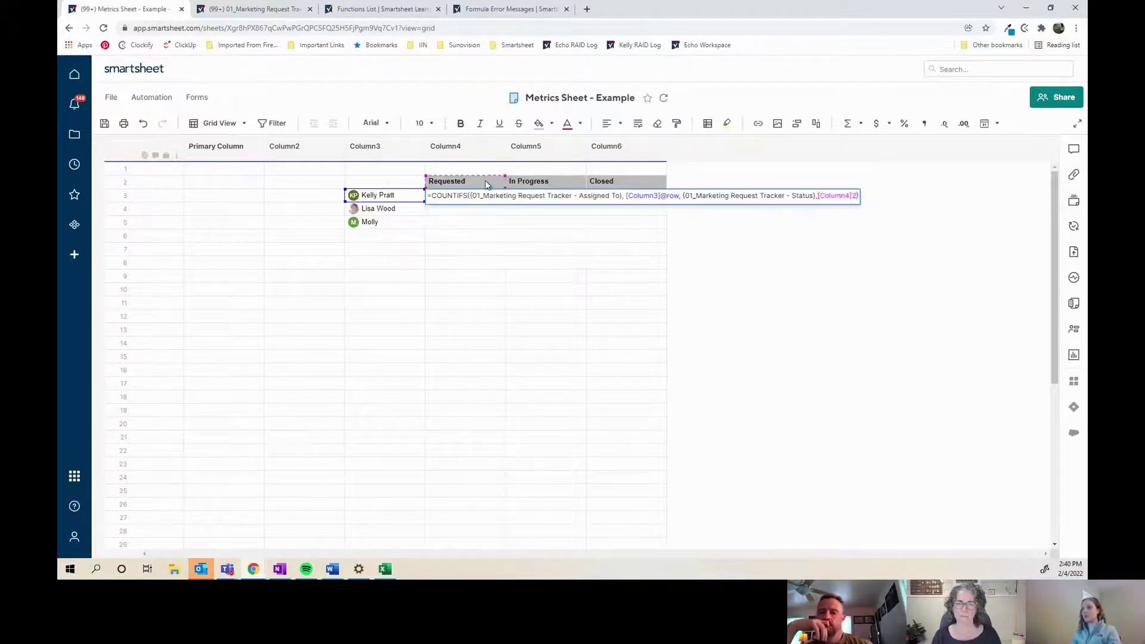
key(Return)
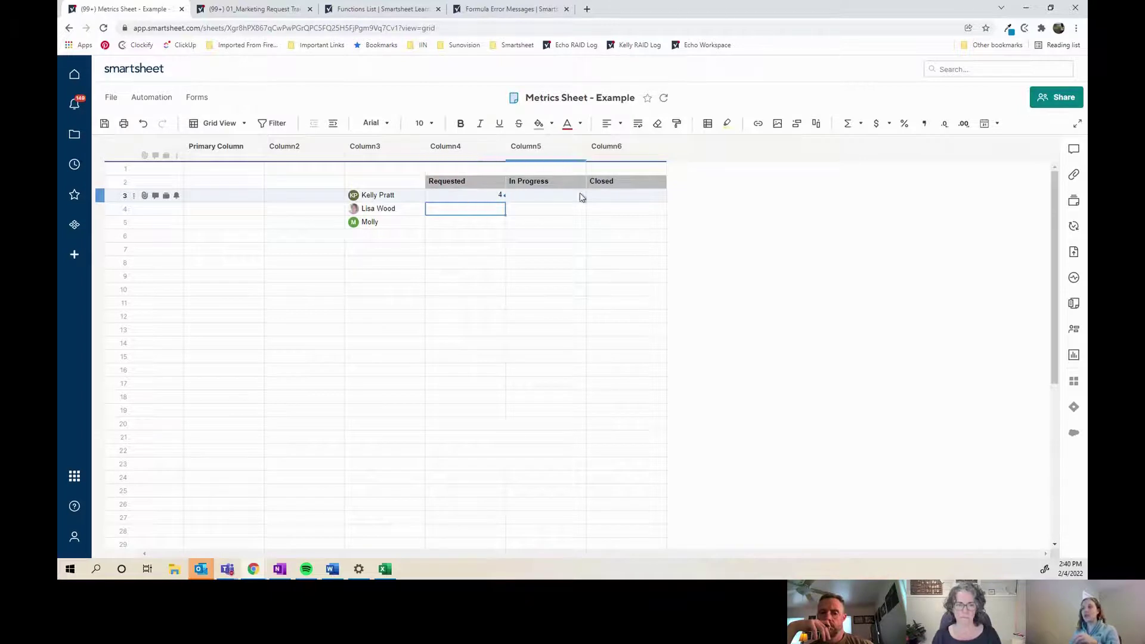
double_click(486, 200)
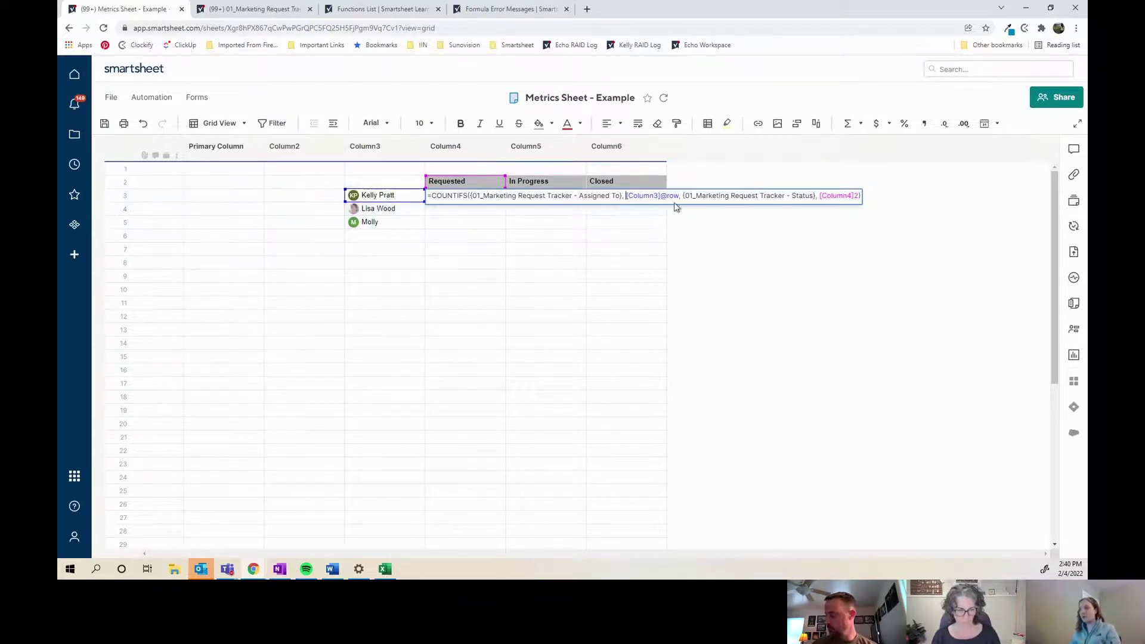
text($)
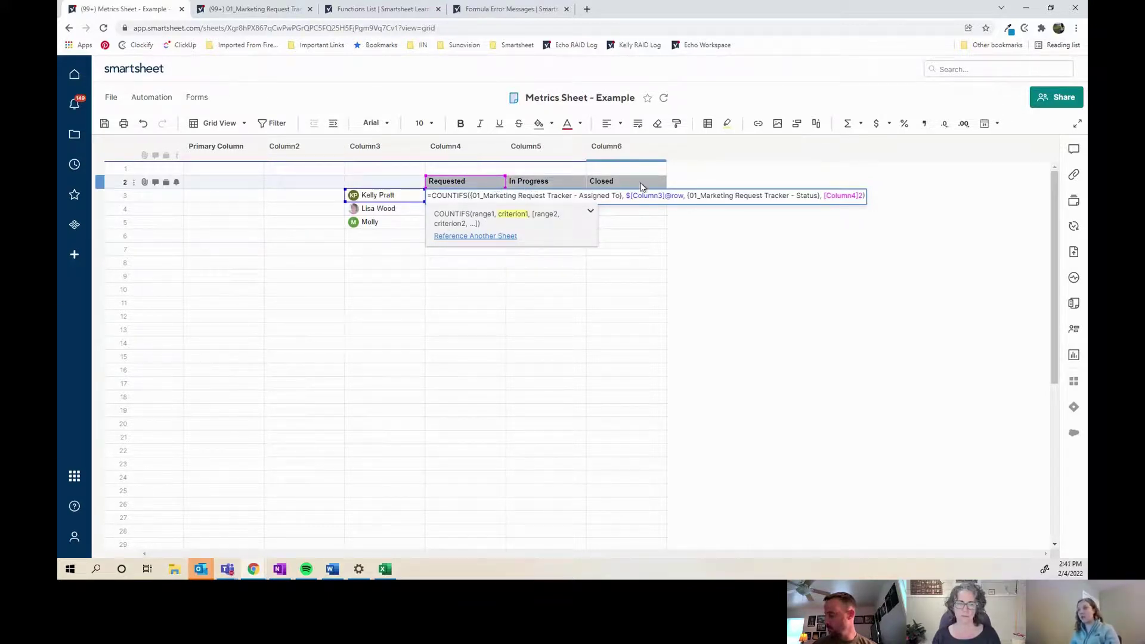
click(679, 201)
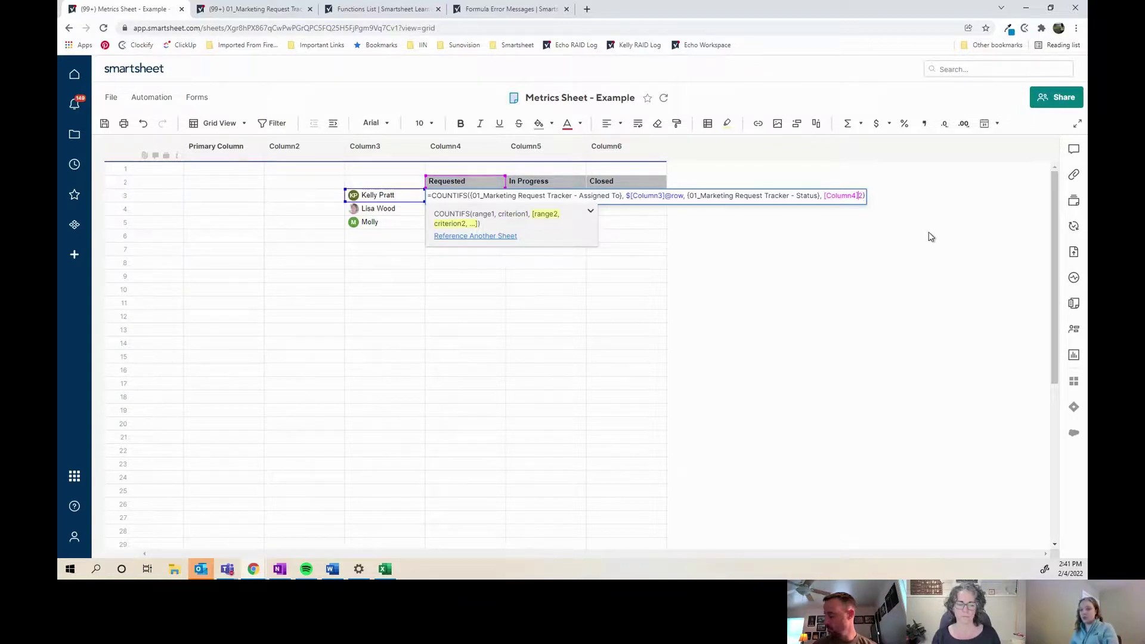
text($)
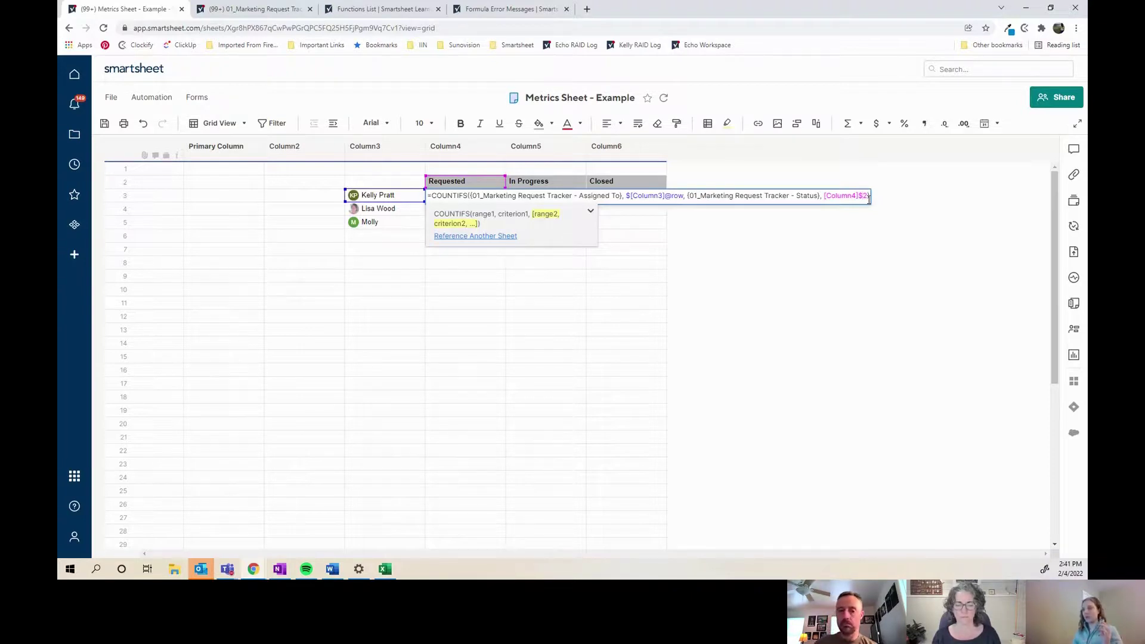
key(Return)
Fill the COUNTIFS across In Progress and Closed and down for all three people
click(485, 197)
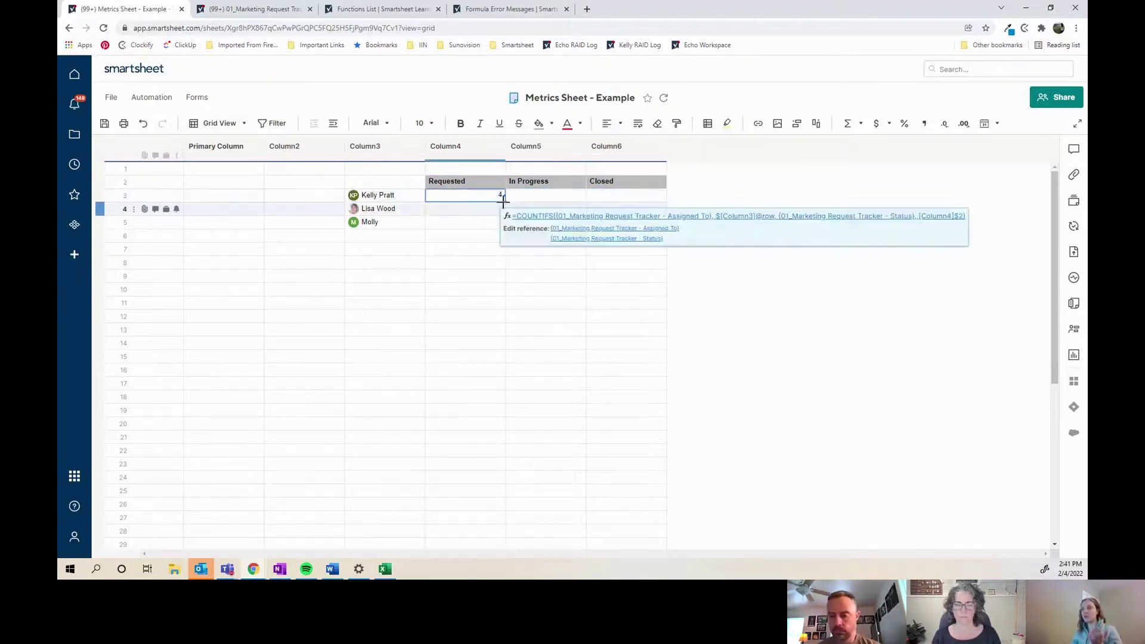
drag(503, 201, 664, 225)
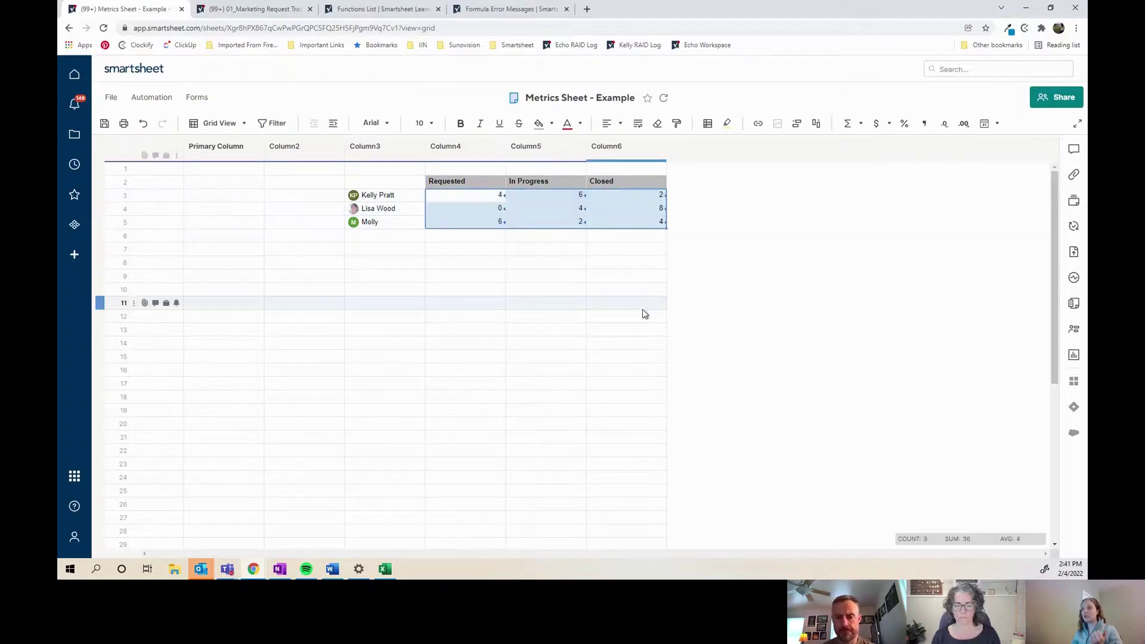
click(561, 266)
Check the copied formulas for the second and third people's Requested, In Progress and Closed counts
double_click(528, 210)
click(475, 209)
click(475, 209)
click(608, 222)
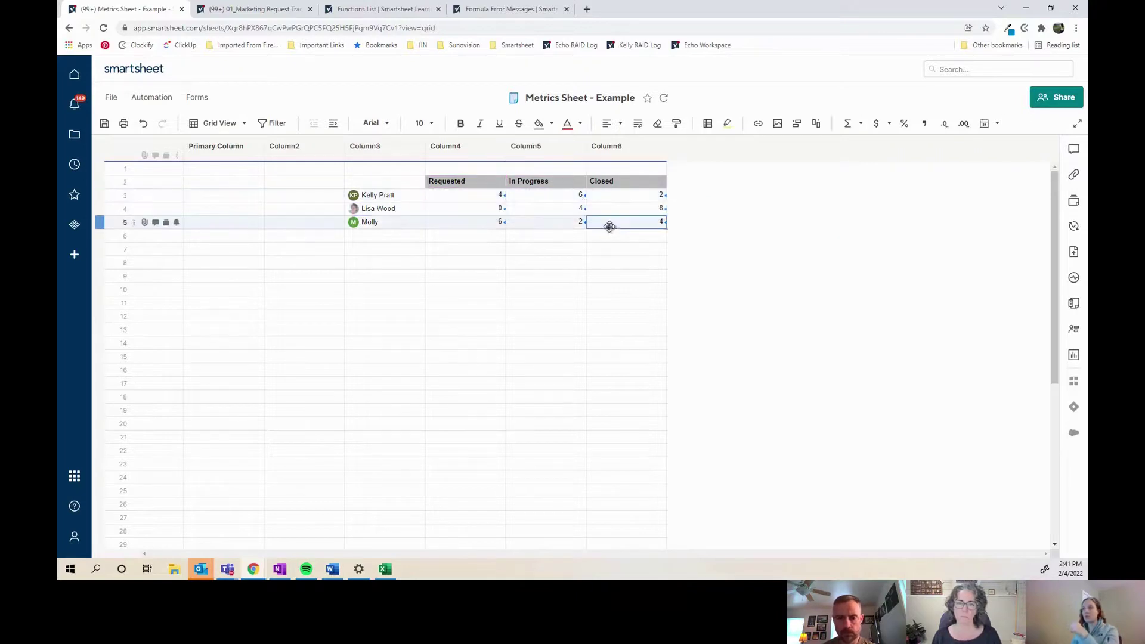
click(624, 211)
click(623, 211)
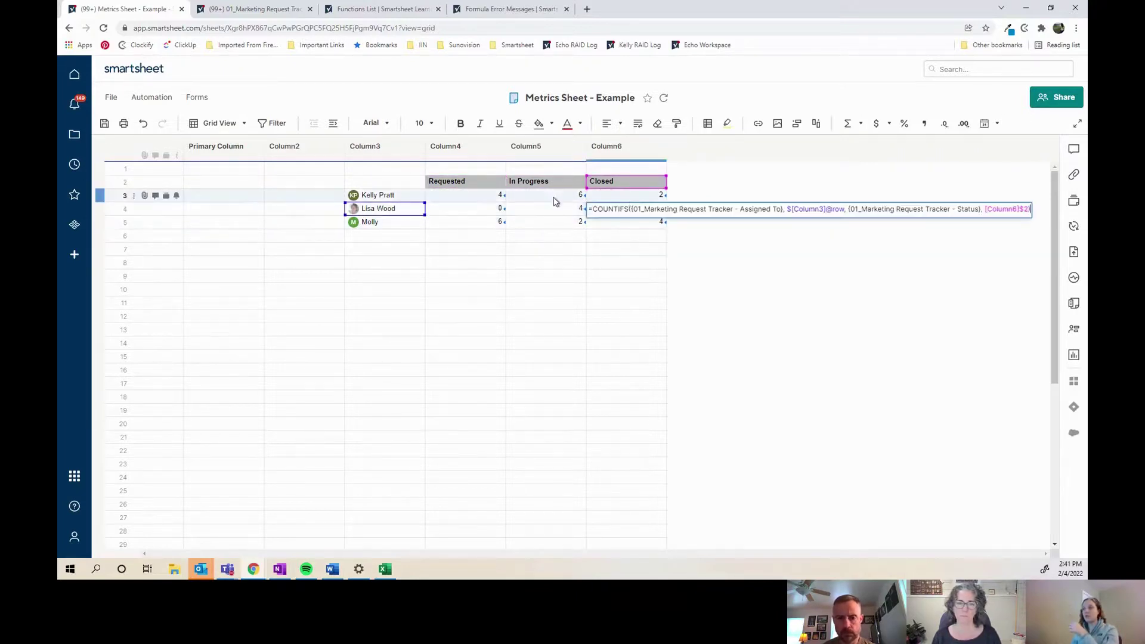
click(467, 223)
click(468, 223)
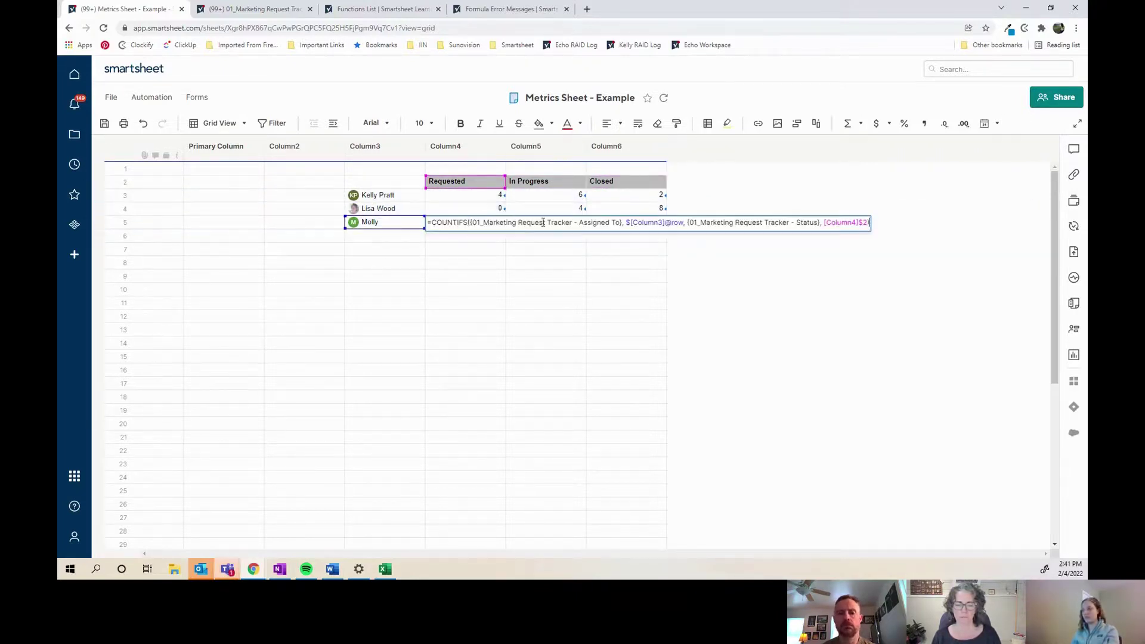
key(Escape)
click(572, 222)
click(572, 222)
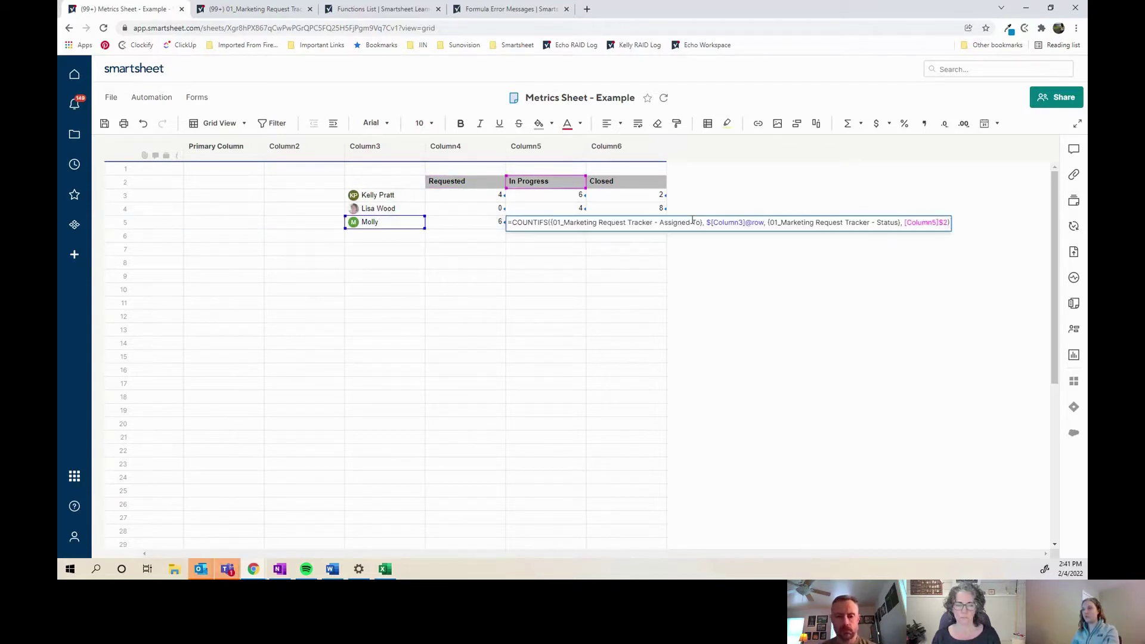
key(Return)
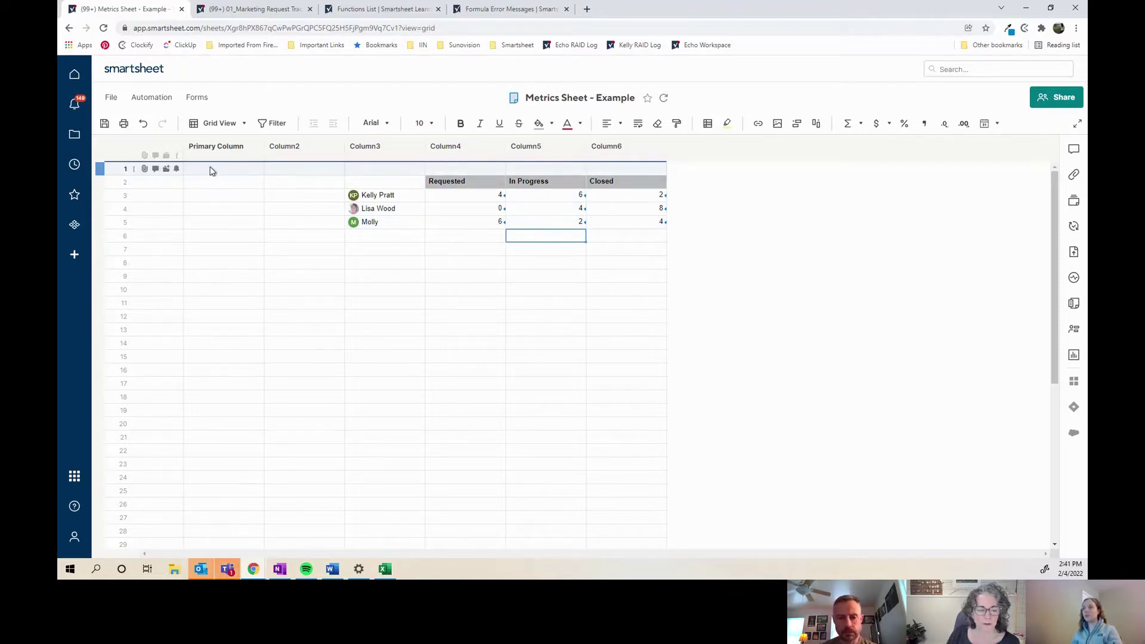
Insert a blank row above the status headers row
click(234, 171)
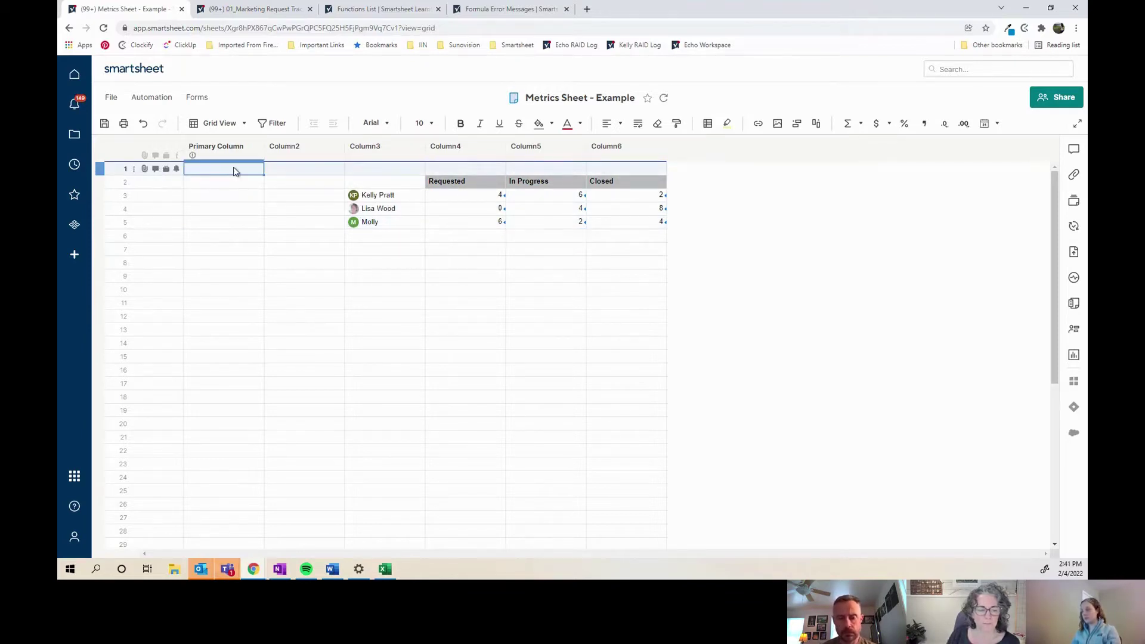
click(133, 170)
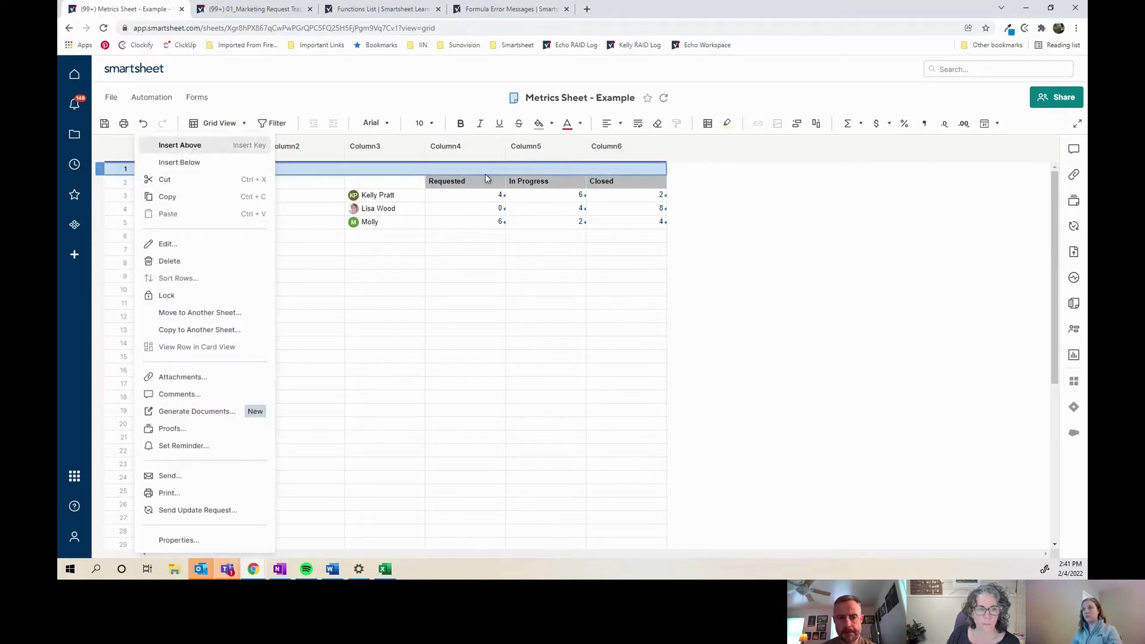
key(Insert)
Total each status column with =SUM([Column4]4:[Column4]6) filled right (10, 12, 14), then save
click(503, 181)
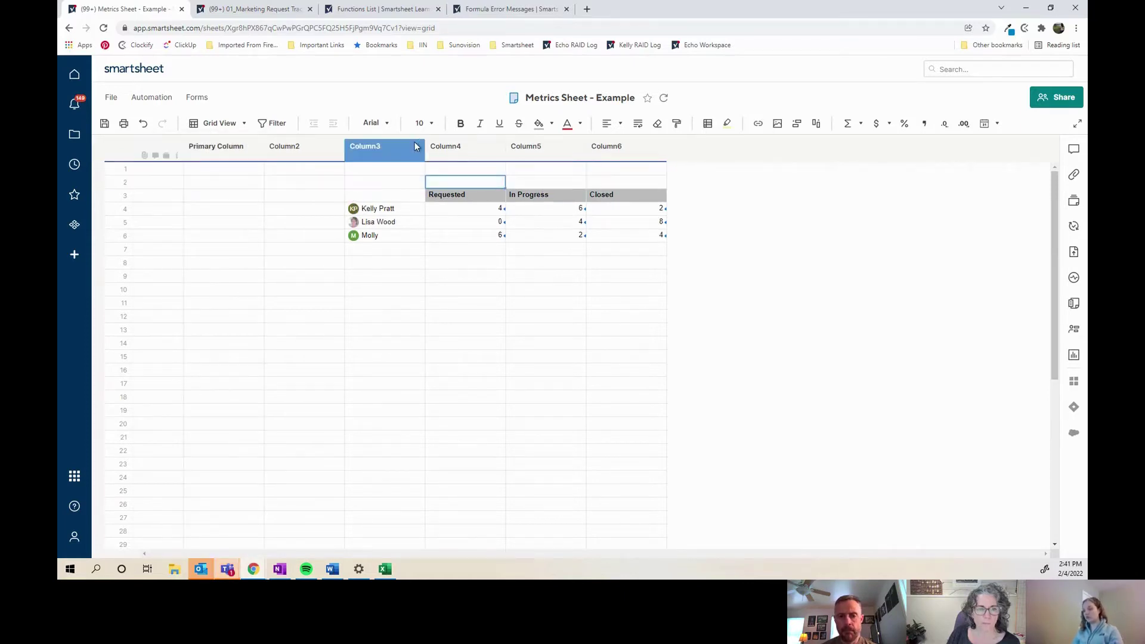
text(=SUM()
drag(493, 238, 496, 209)
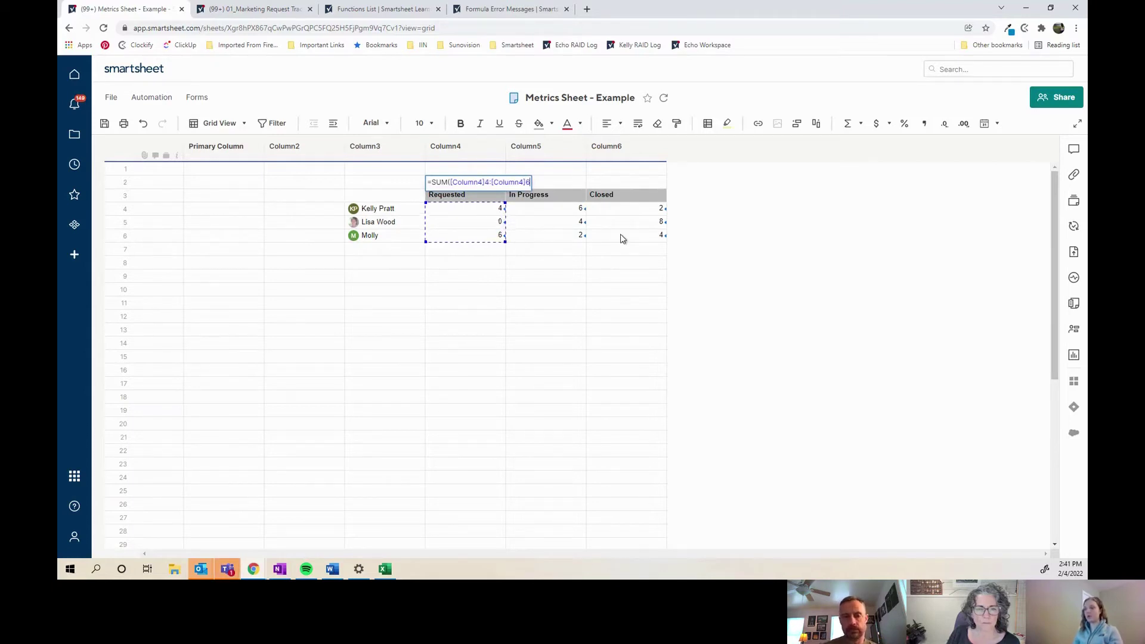
key(Return)
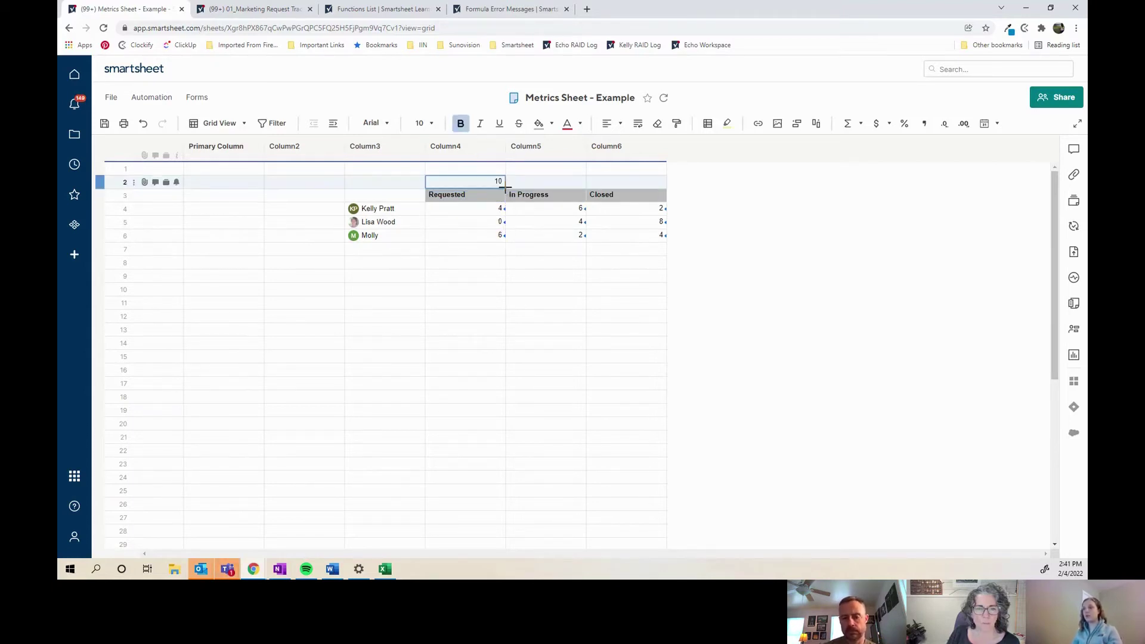
drag(505, 188, 632, 183)
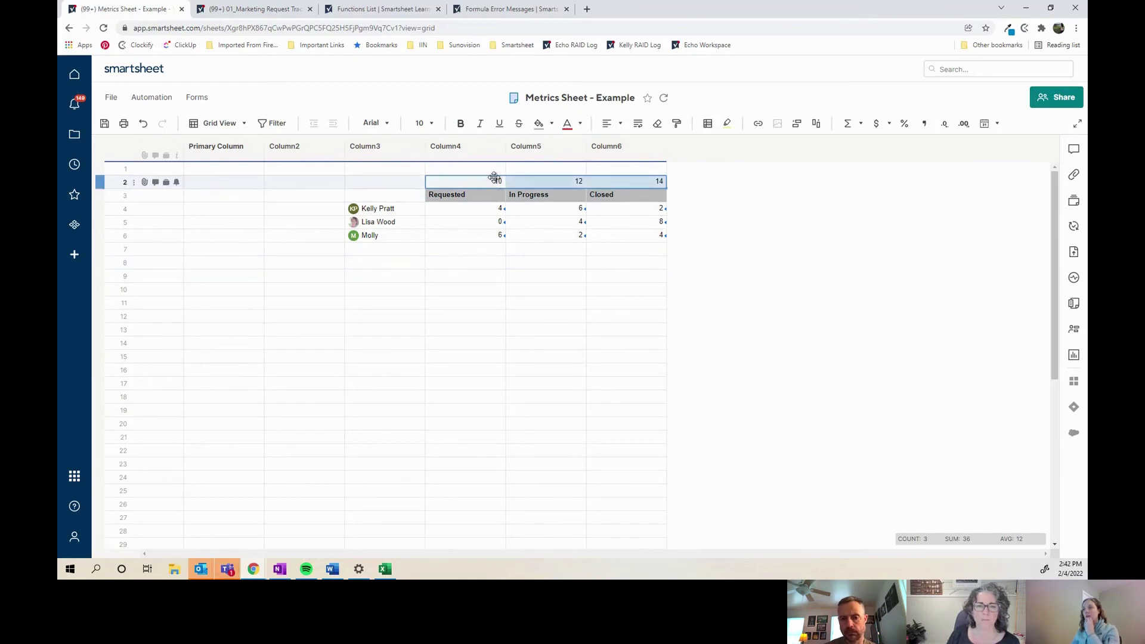
click(507, 303)
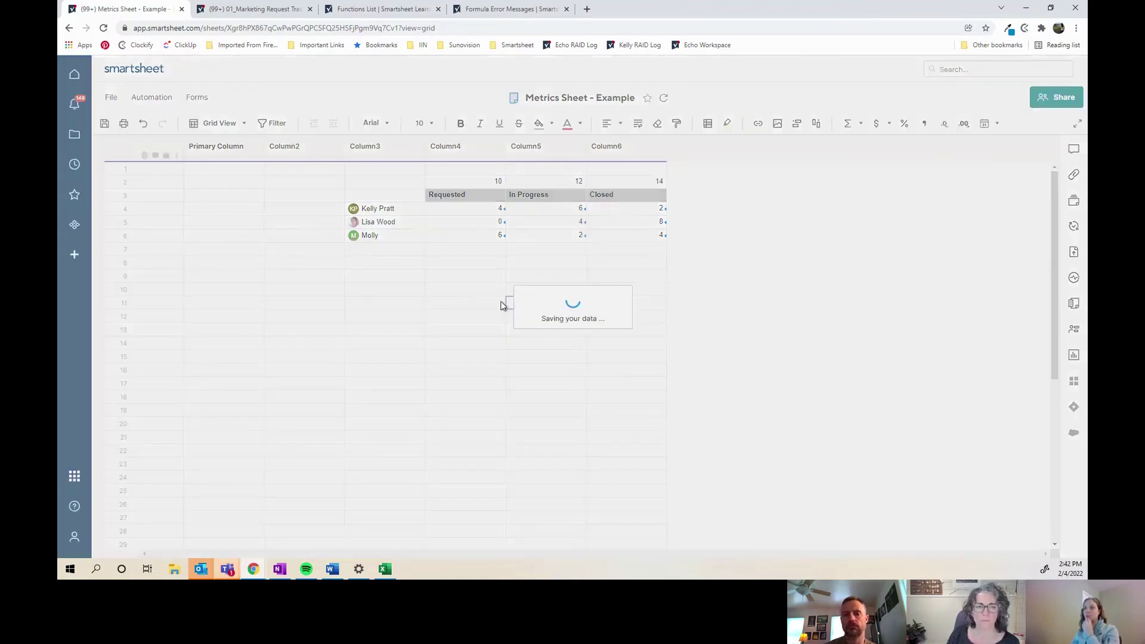